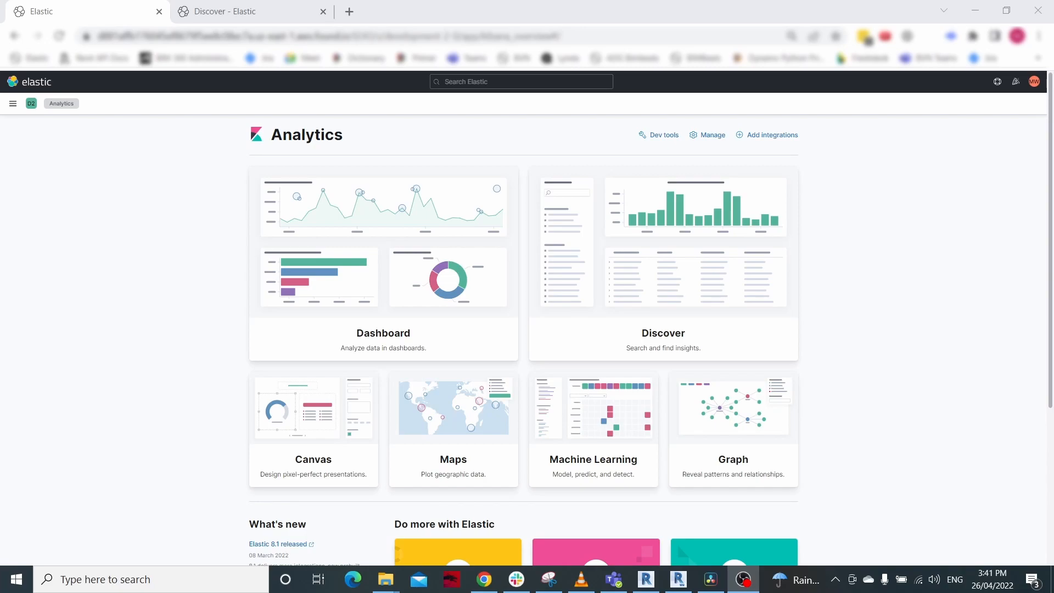
Open the Rules and Connectors page in Stack Management.
{"action": "left_click", "coordinate": [14, 107]}
{"action": "scroll", "coordinate": [64, 302], "scroll_direction": "down", "scroll_amount": 6}
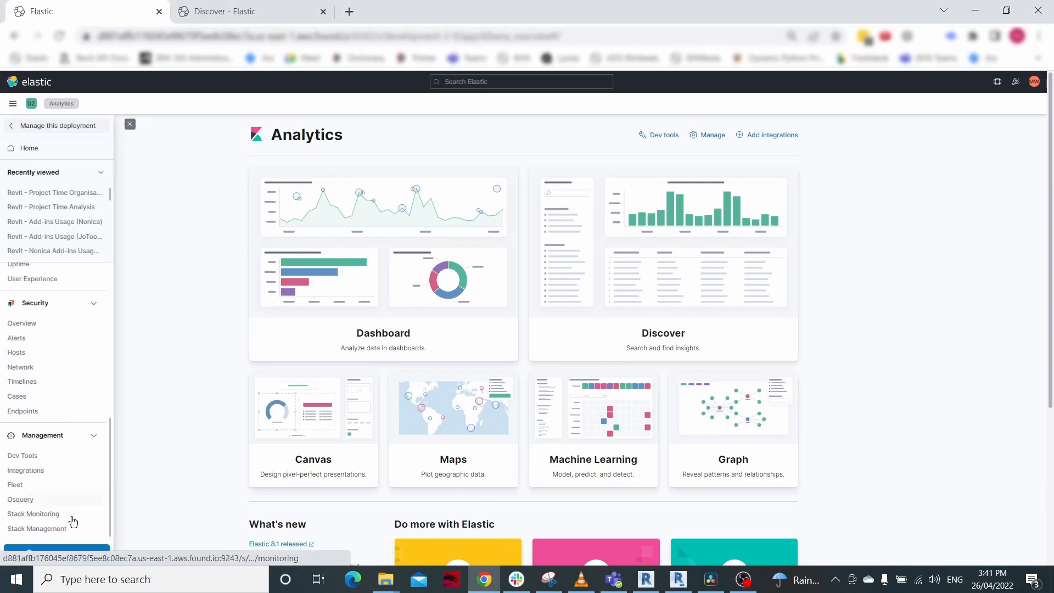
{"action": "left_click", "coordinate": [34, 530]}
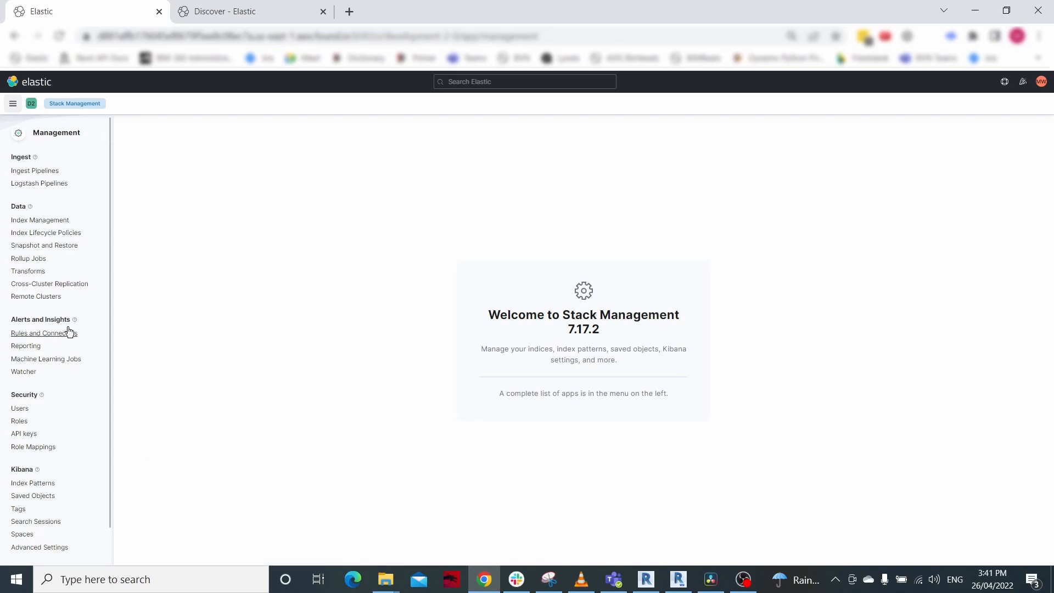
{"action": "left_click", "coordinate": [52, 333]}
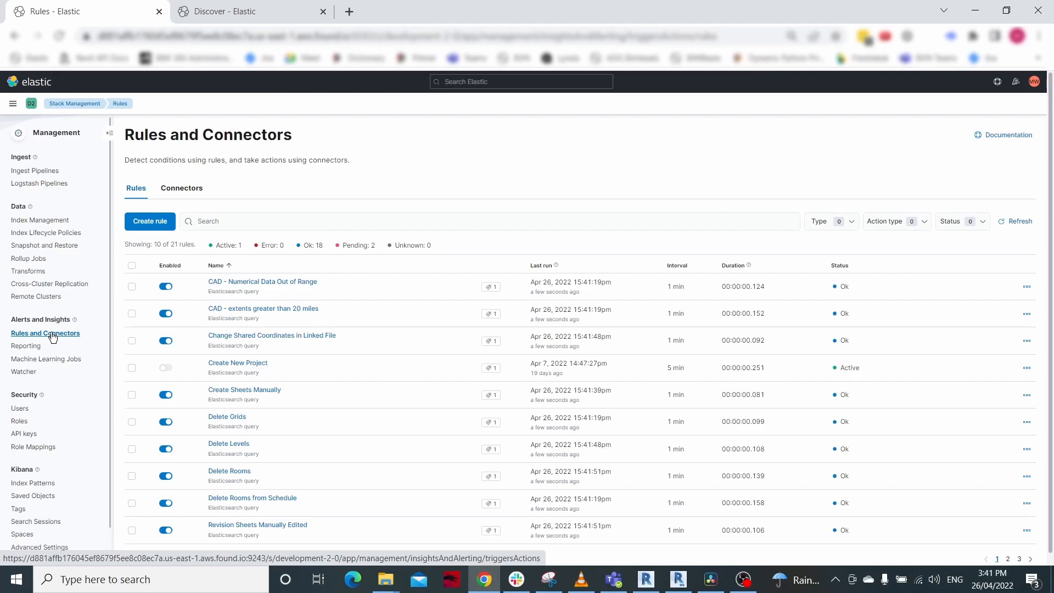
Open the Revit Sync Time Threshold rule for editing and review its Elasticsearch query.
{"action": "scroll", "coordinate": [464, 197], "scroll_direction": "down", "scroll_amount": 1}
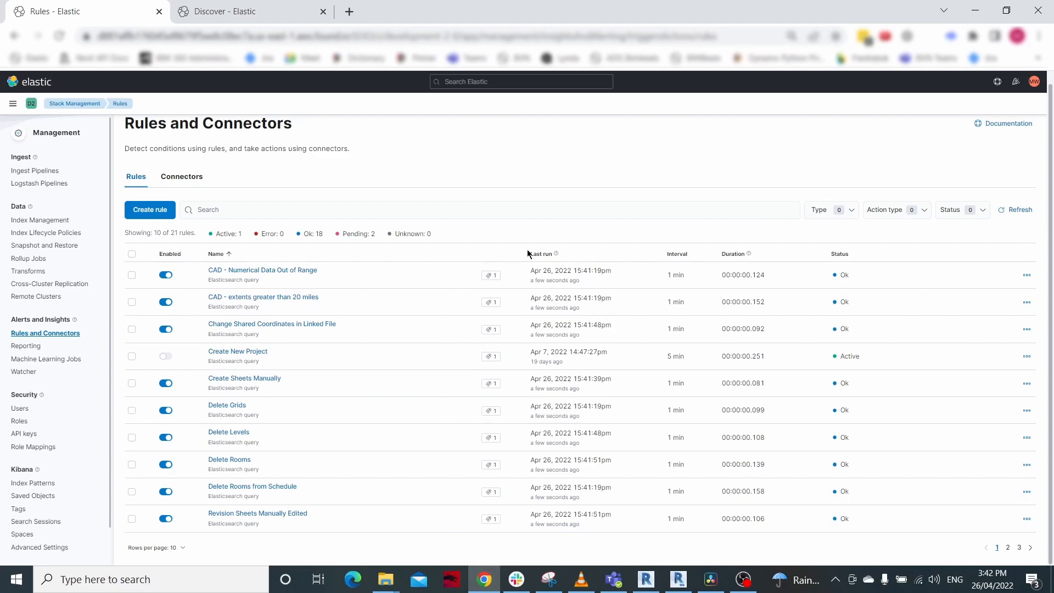
{"action": "left_click", "coordinate": [1009, 549]}
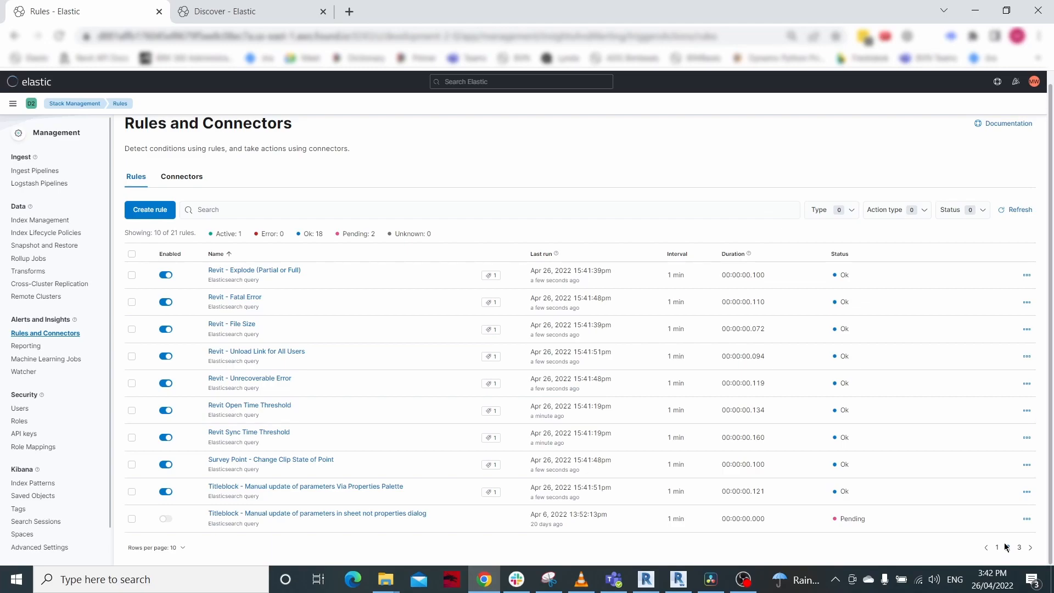
{"action": "mouse_move", "coordinate": [948, 441]}
{"action": "left_click", "coordinate": [953, 438]}
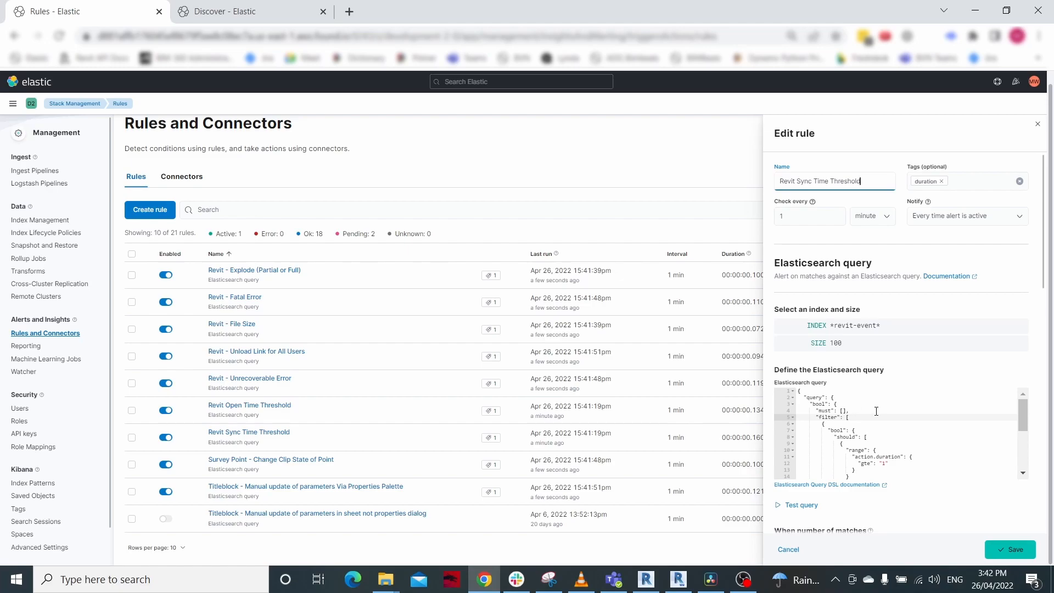
{"action": "scroll", "coordinate": [876, 412], "scroll_direction": "down", "scroll_amount": 1}
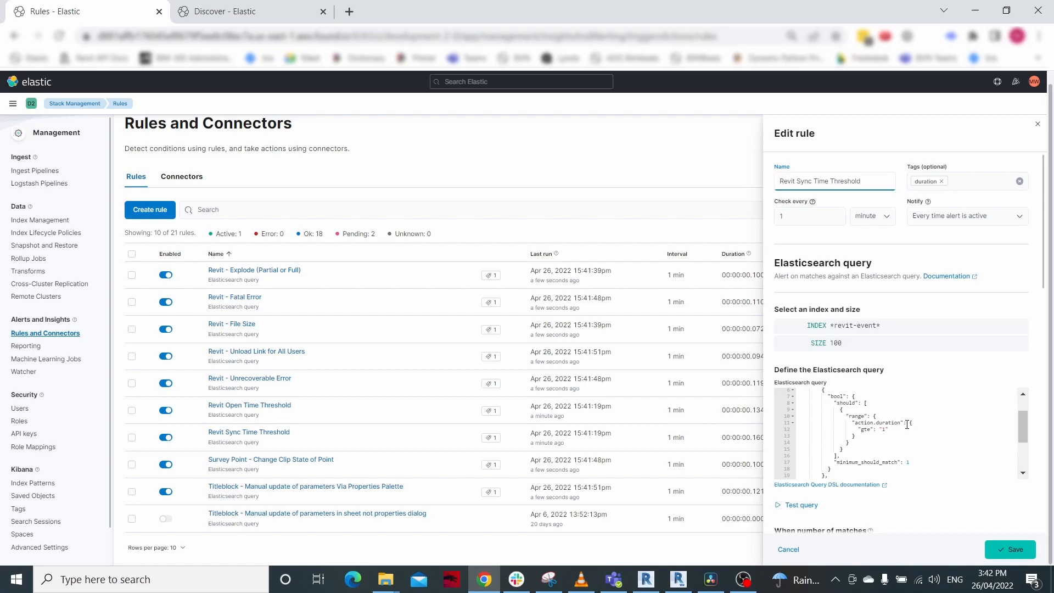
{"action": "scroll", "coordinate": [907, 424], "scroll_direction": "down", "scroll_amount": 2}
{"action": "scroll", "coordinate": [908, 425], "scroll_direction": "down", "scroll_amount": 2}
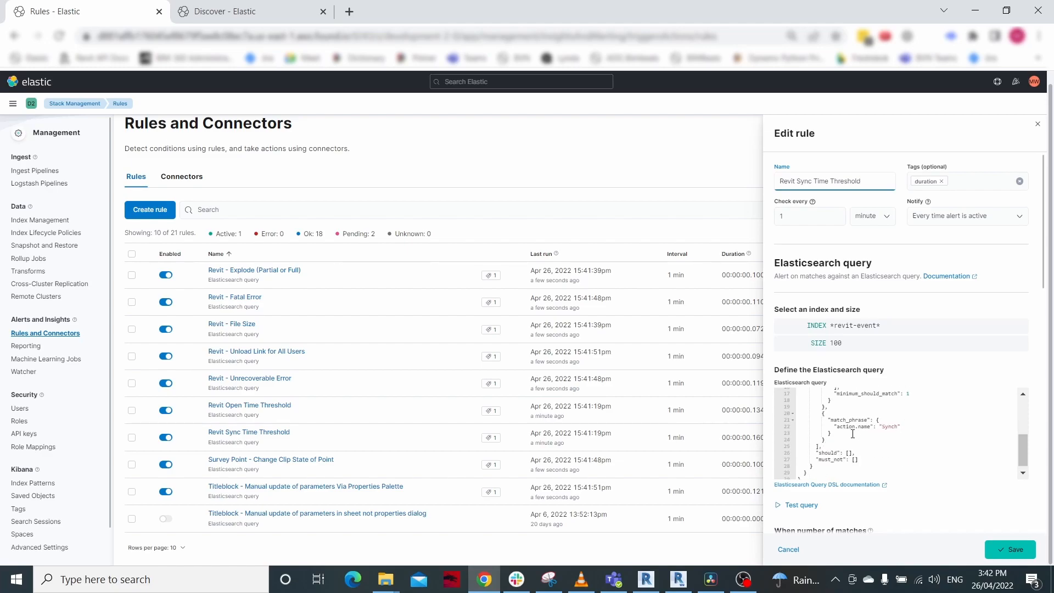
{"action": "scroll", "coordinate": [823, 469], "scroll_direction": "down", "scroll_amount": 1}
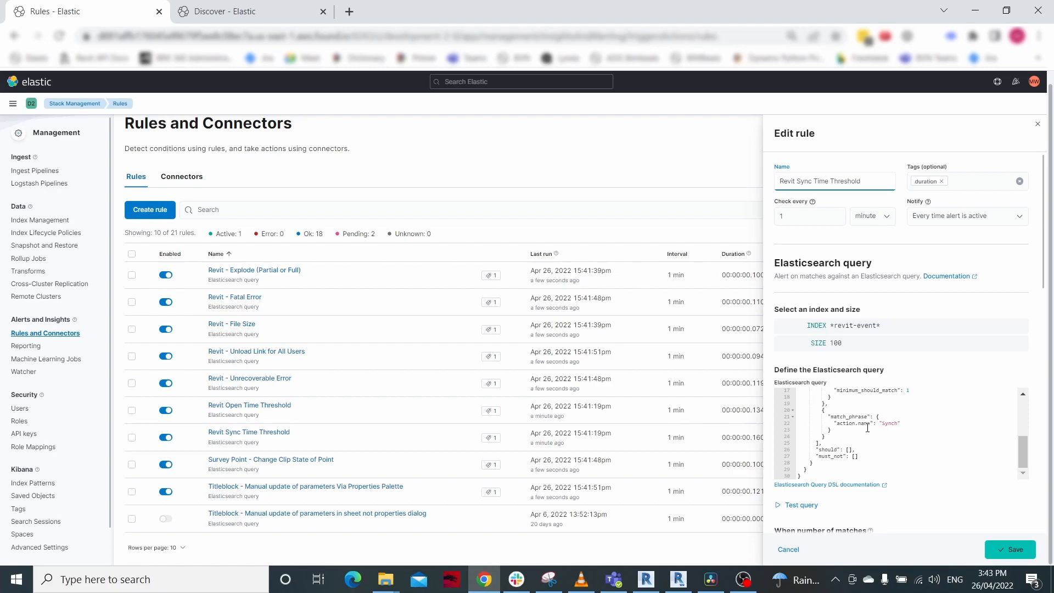
{"action": "scroll", "coordinate": [915, 421], "scroll_direction": "up", "scroll_amount": 10}
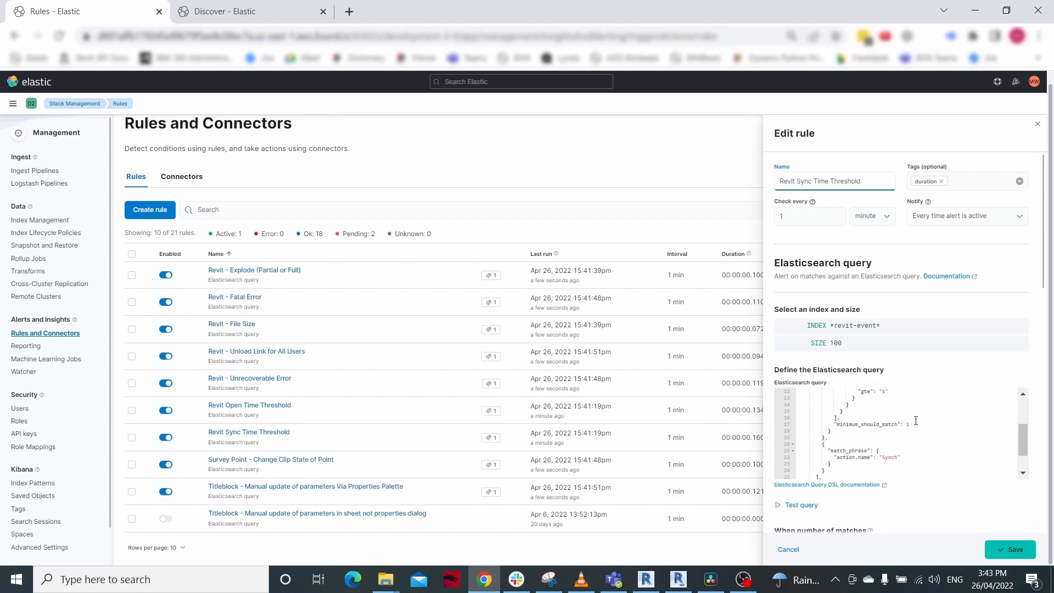
In the Discover browser tab, change the search to action.name : "Synch" and action.duration >= 1 and run it.
{"action": "left_click", "coordinate": [230, 12]}
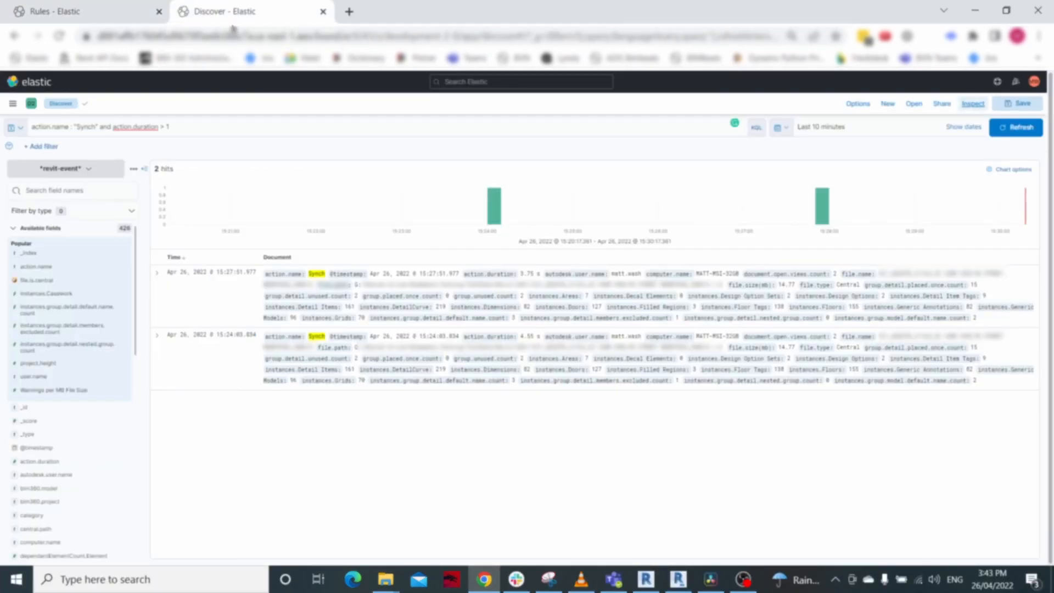
{"action": "left_click", "coordinate": [212, 125]}
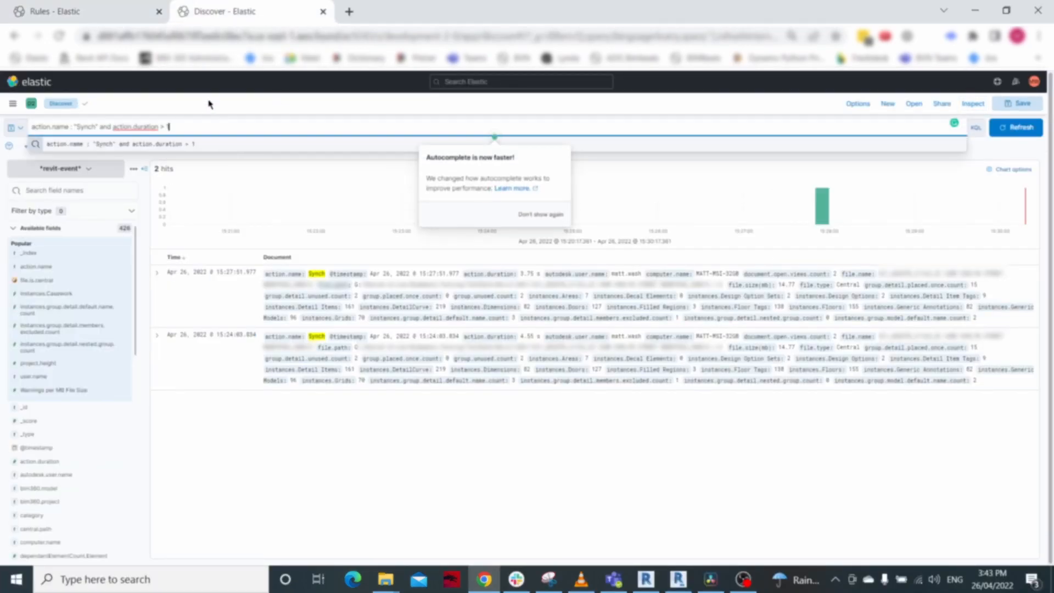
{"action": "left_click_drag", "start_coordinate": [30, 126], "coordinate": [175, 125]}
{"action": "left_click", "coordinate": [175, 126]}
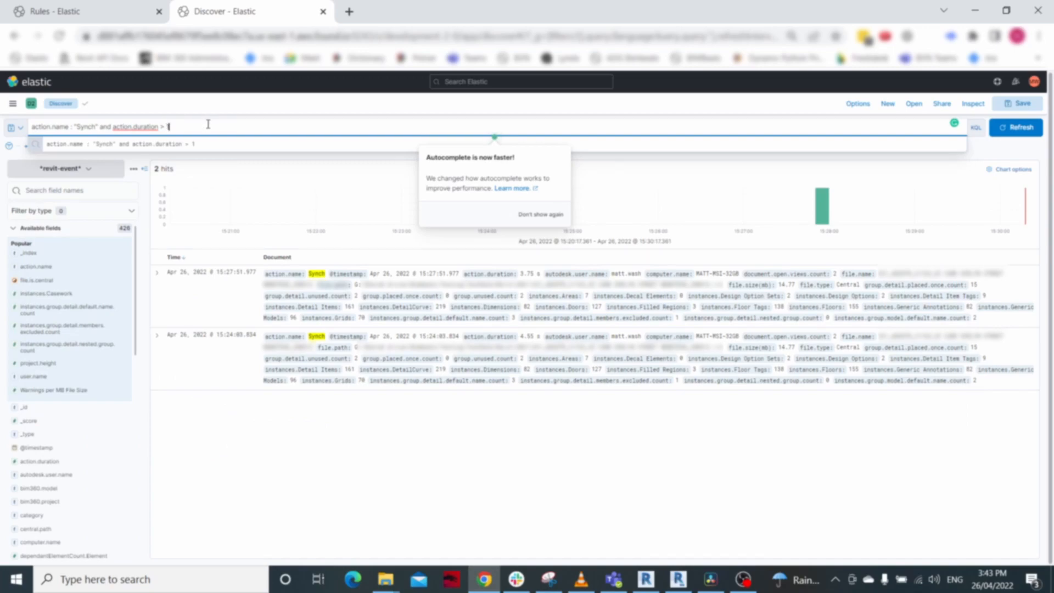
{"action": "key", "text": "BackSpace"}
{"action": "key", "text": "BackSpace"}
{"action": "key", "text": "BackSpace"}
{"action": "key", "text": "BackSpace"}
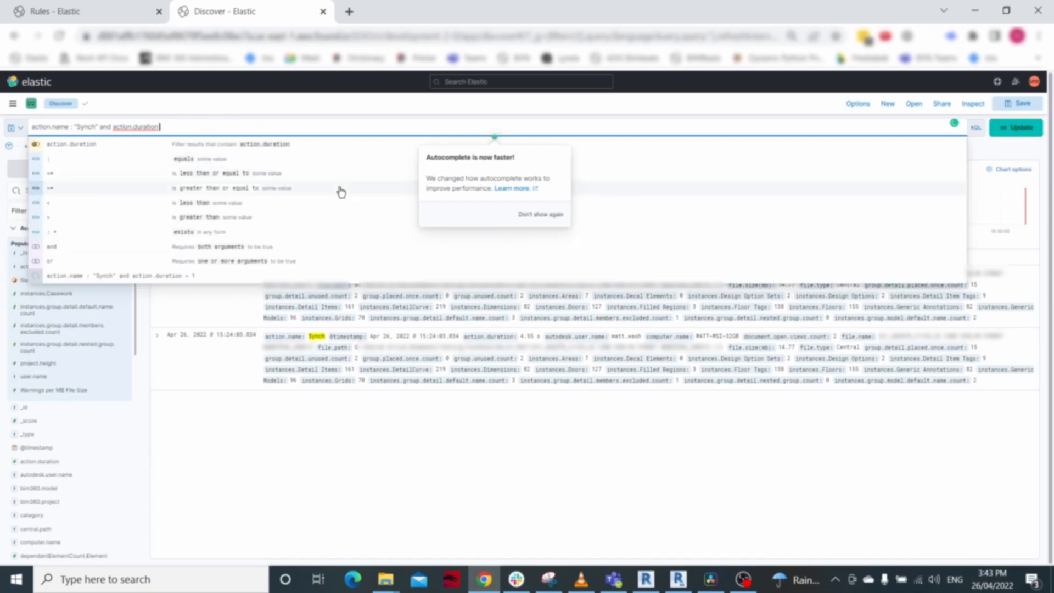
{"action": "left_click", "coordinate": [230, 194]}
{"action": "type", "text": "1"}
{"action": "left_click", "coordinate": [1005, 129]}
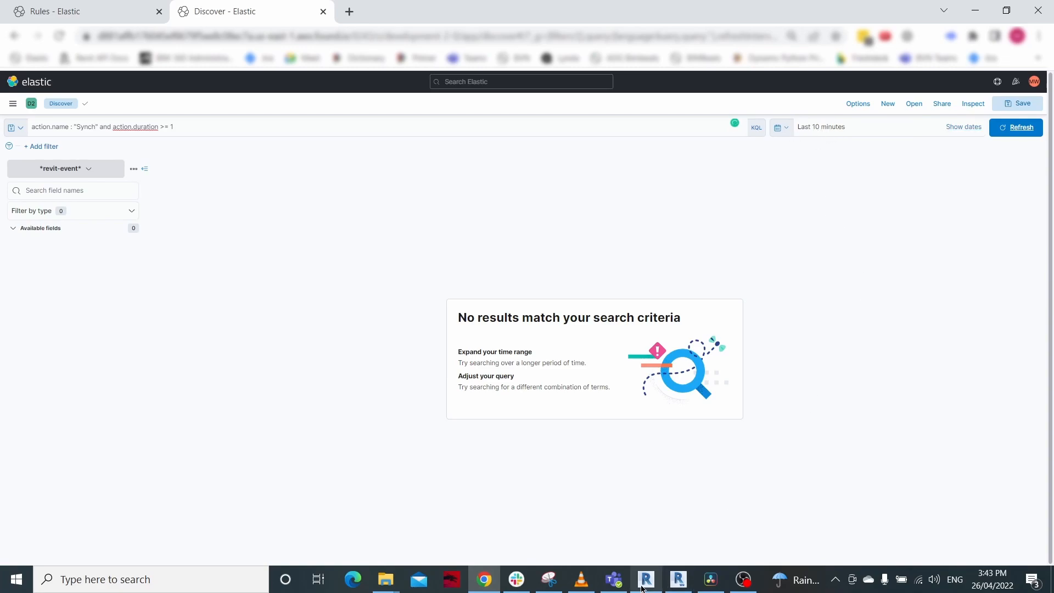
Switch to Revit and synchronize the open model with central.
{"action": "mouse_move", "coordinate": [643, 586]}
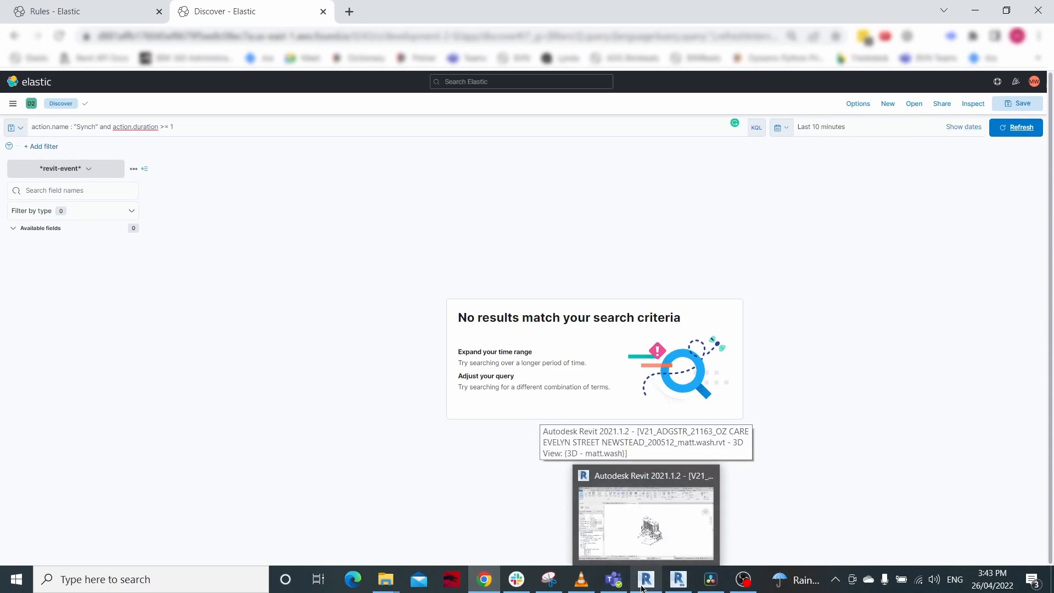
{"action": "left_click", "coordinate": [643, 587]}
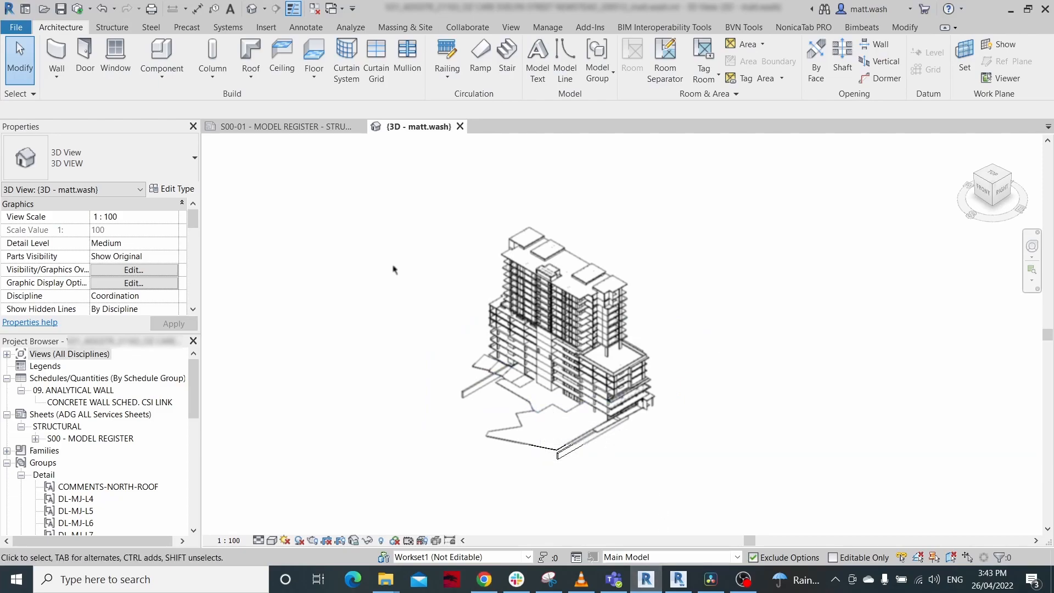
{"action": "left_click", "coordinate": [77, 11]}
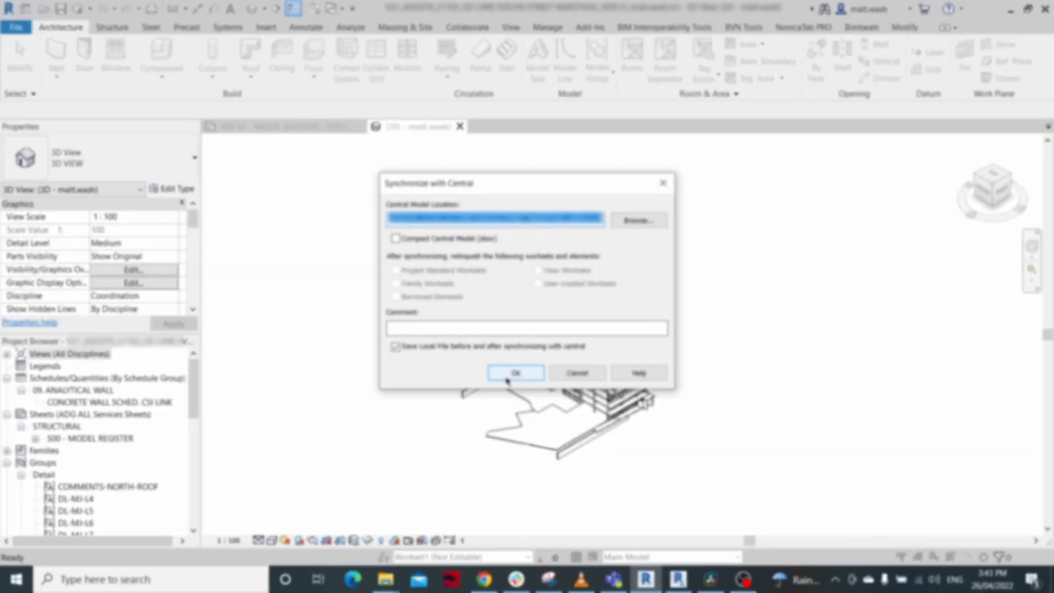
{"action": "left_click", "coordinate": [512, 372]}
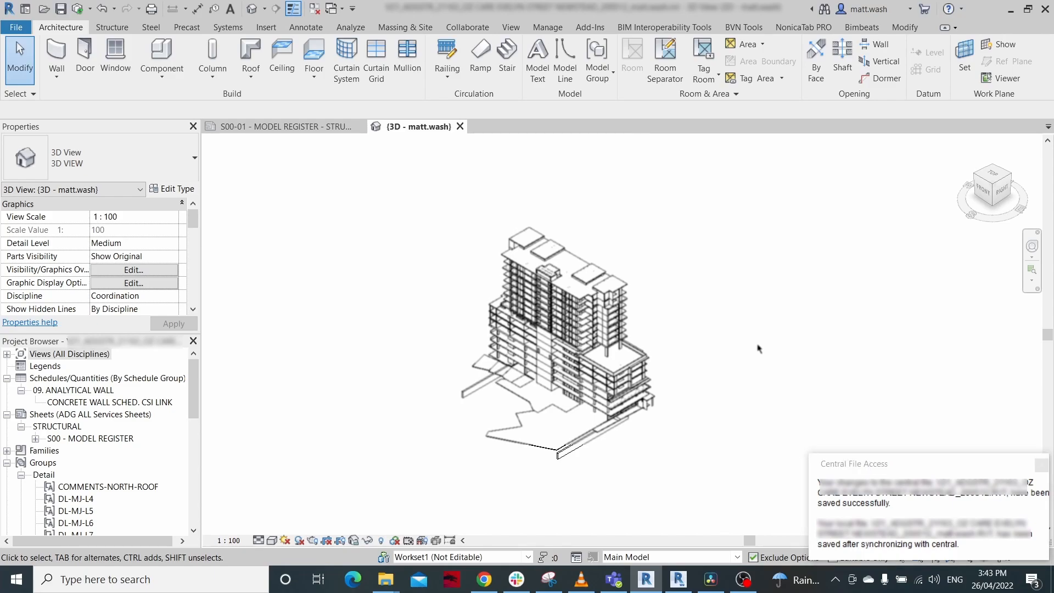
Switch back to Discover in Chrome, refresh the search and inspect the request code behind it.
{"action": "left_click", "coordinate": [484, 580]}
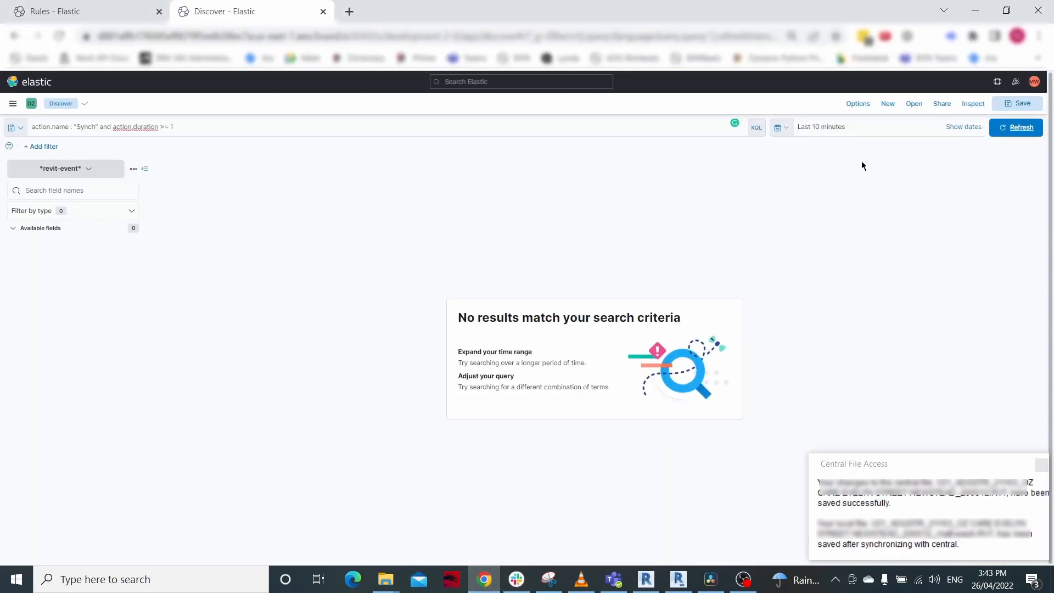
{"action": "left_click", "coordinate": [1017, 131]}
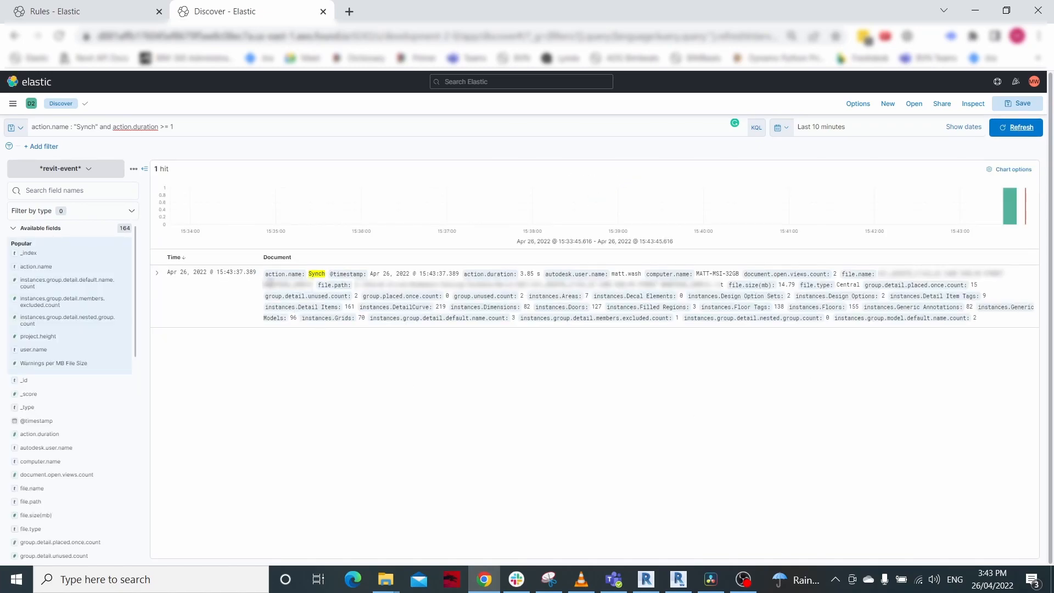
{"action": "left_click", "coordinate": [973, 105]}
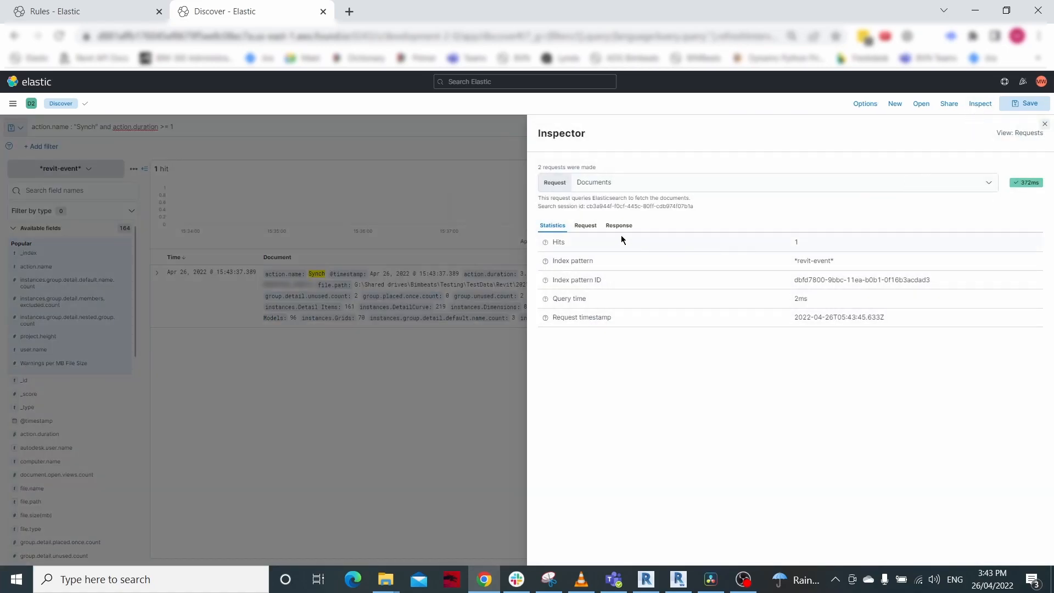
{"action": "left_click", "coordinate": [585, 226]}
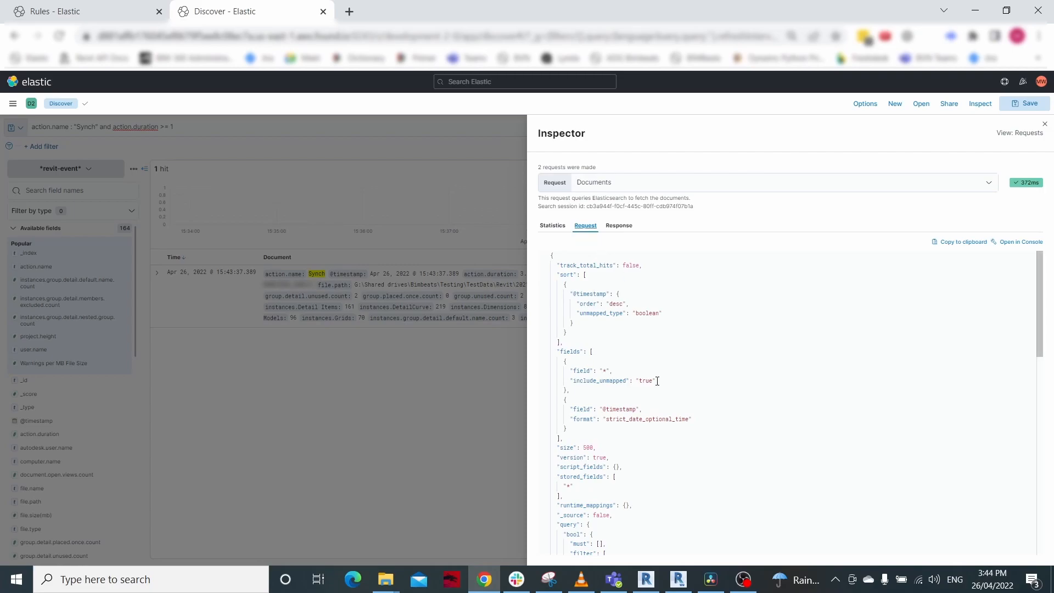
Highlight and review the query block of the inspected request, then close the Inspector.
{"action": "scroll", "coordinate": [645, 353], "scroll_direction": "down", "scroll_amount": 3}
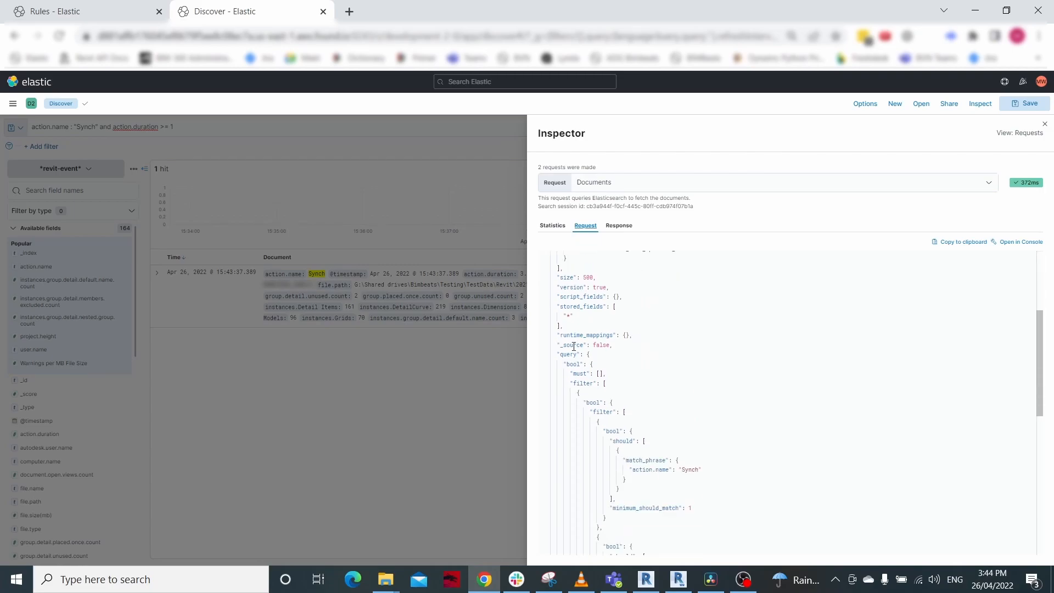
{"action": "left_click_drag", "start_coordinate": [553, 349], "coordinate": [636, 427]}
{"action": "scroll", "coordinate": [587, 369], "scroll_direction": "down", "scroll_amount": 4}
{"action": "scroll", "coordinate": [588, 371], "scroll_direction": "down", "scroll_amount": 1}
{"action": "scroll", "coordinate": [636, 427], "scroll_direction": "up", "scroll_amount": 5}
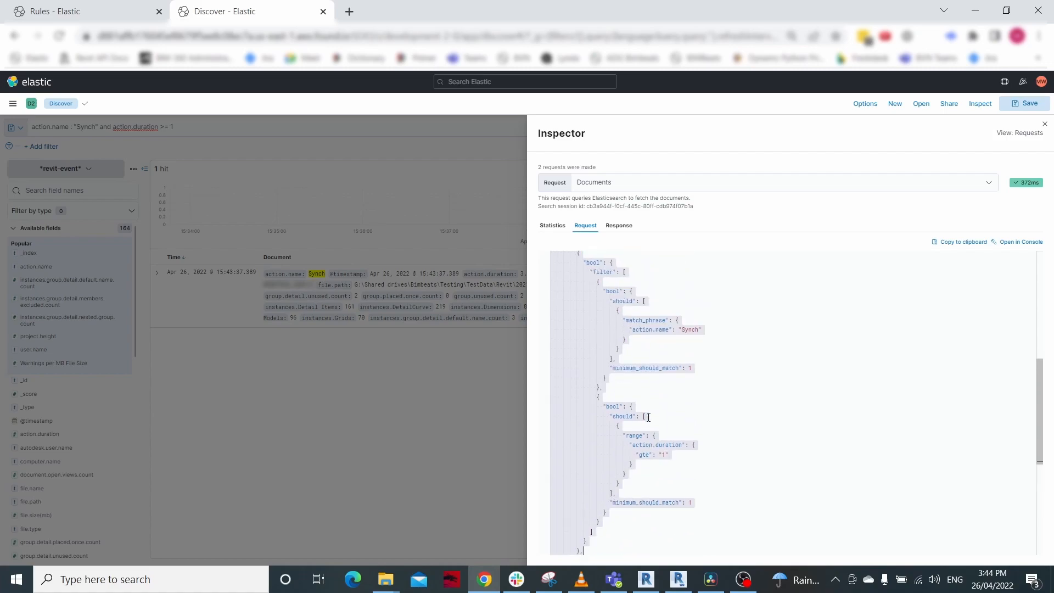
{"action": "scroll", "coordinate": [647, 415], "scroll_direction": "up", "scroll_amount": 3}
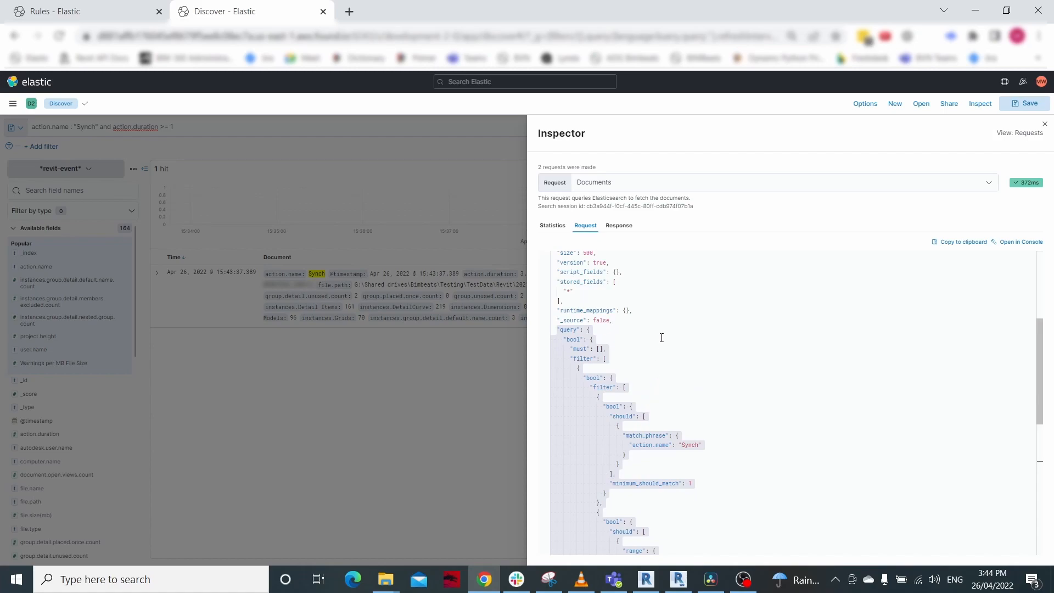
{"action": "left_click", "coordinate": [1045, 124]}
Return to the Revit Sync Time Threshold rule and test its Elasticsearch query.
{"action": "left_click", "coordinate": [83, 12]}
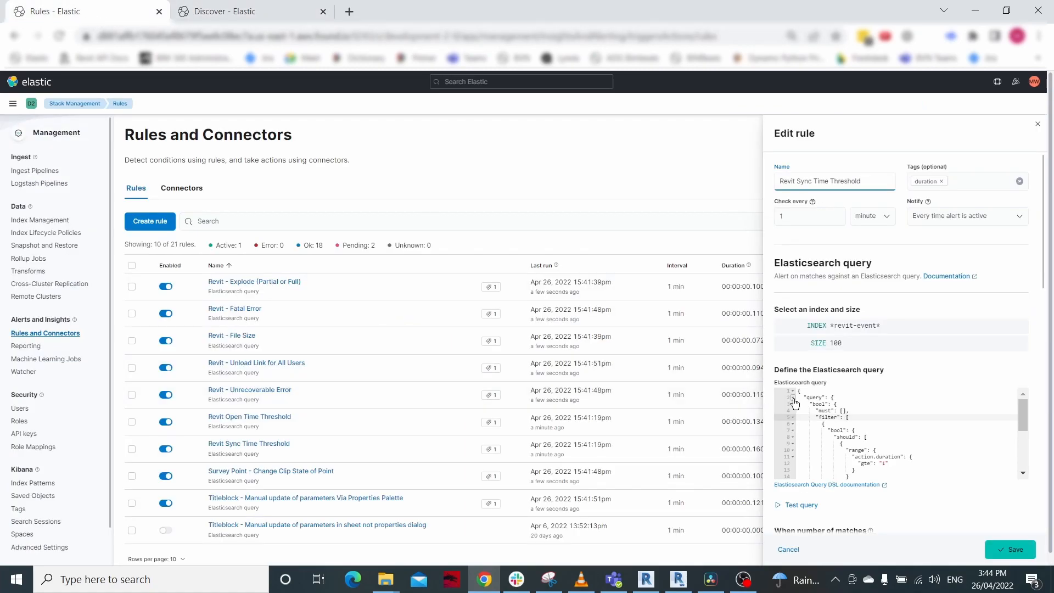
{"action": "scroll", "coordinate": [930, 412], "scroll_direction": "down", "scroll_amount": 5}
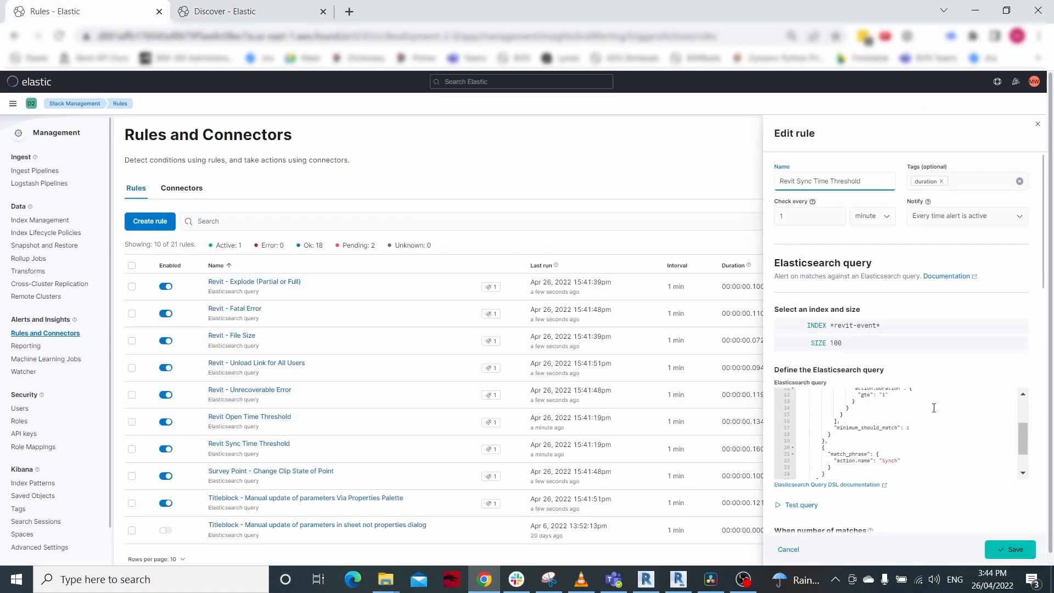
{"action": "scroll", "coordinate": [866, 347], "scroll_direction": "down", "scroll_amount": 3}
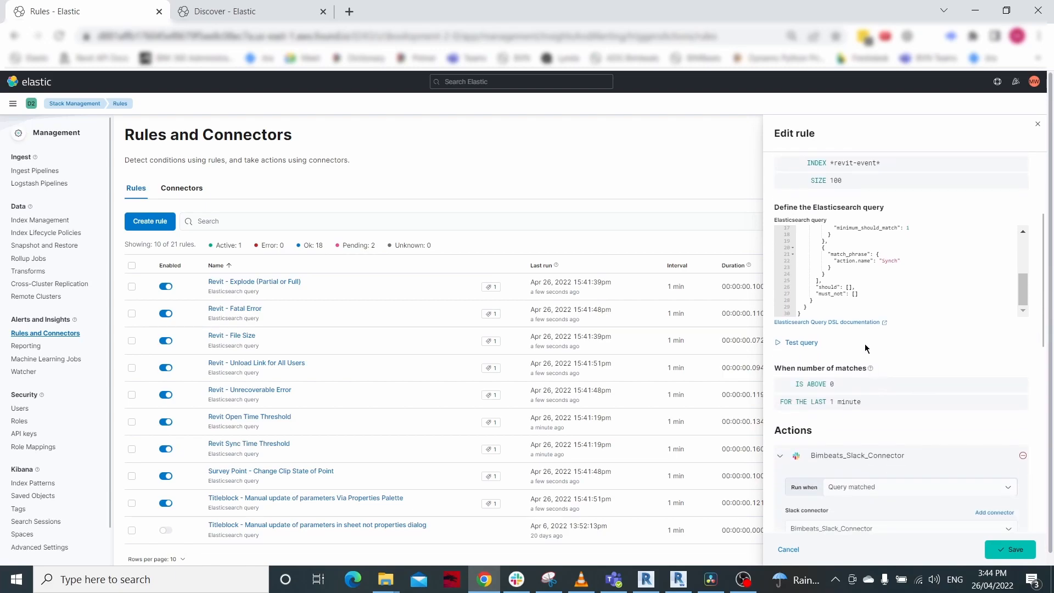
{"action": "left_click", "coordinate": [797, 342]}
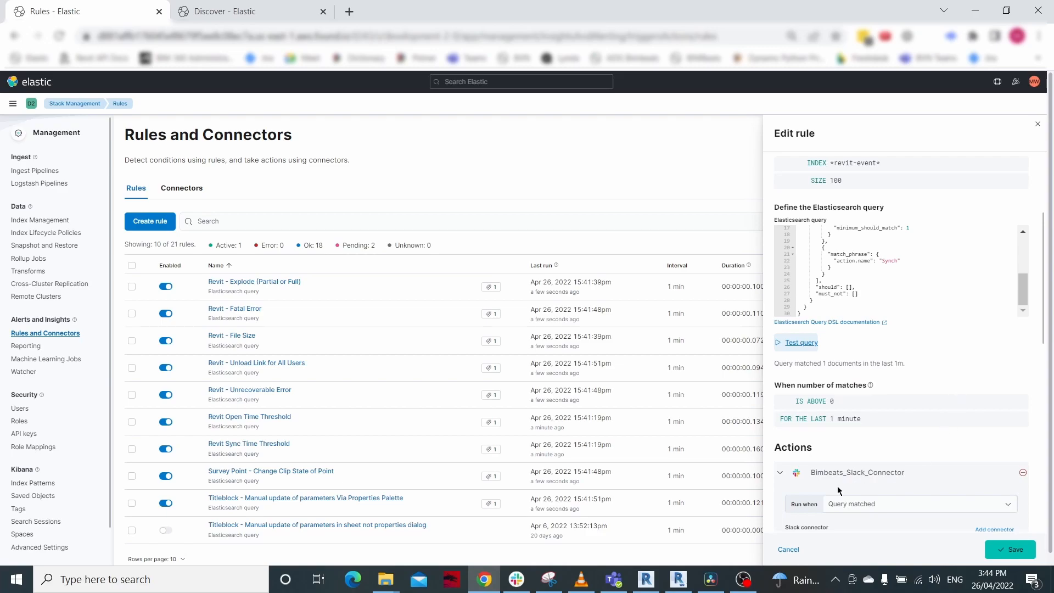
Collapse the rule's Slack action and remove its Bimbeats - Teams Connector action.
{"action": "left_click", "coordinate": [781, 475]}
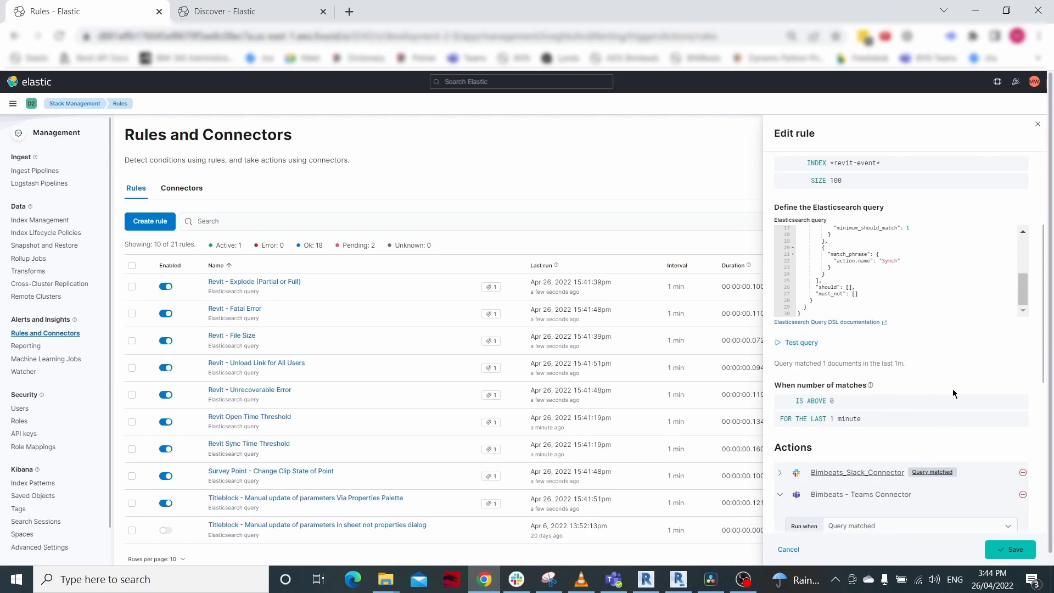
{"action": "scroll", "coordinate": [959, 394], "scroll_direction": "down", "scroll_amount": 1}
{"action": "left_click", "coordinate": [1023, 426]}
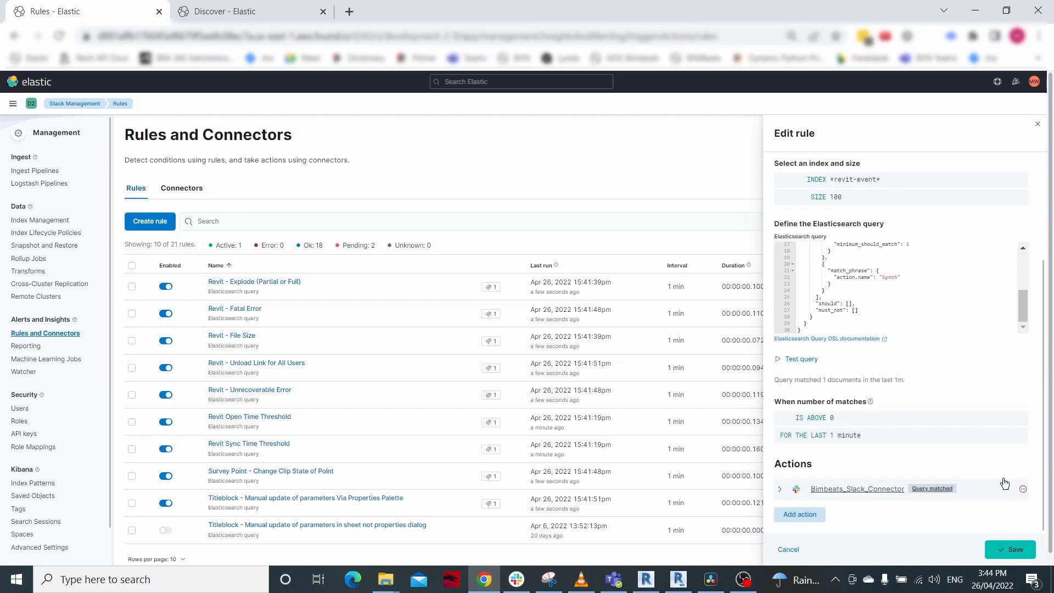
Add a Microsoft Teams action using the Bimbeats - Teams Connector to the rule.
{"action": "scroll", "coordinate": [964, 388], "scroll_direction": "down", "scroll_amount": 5}
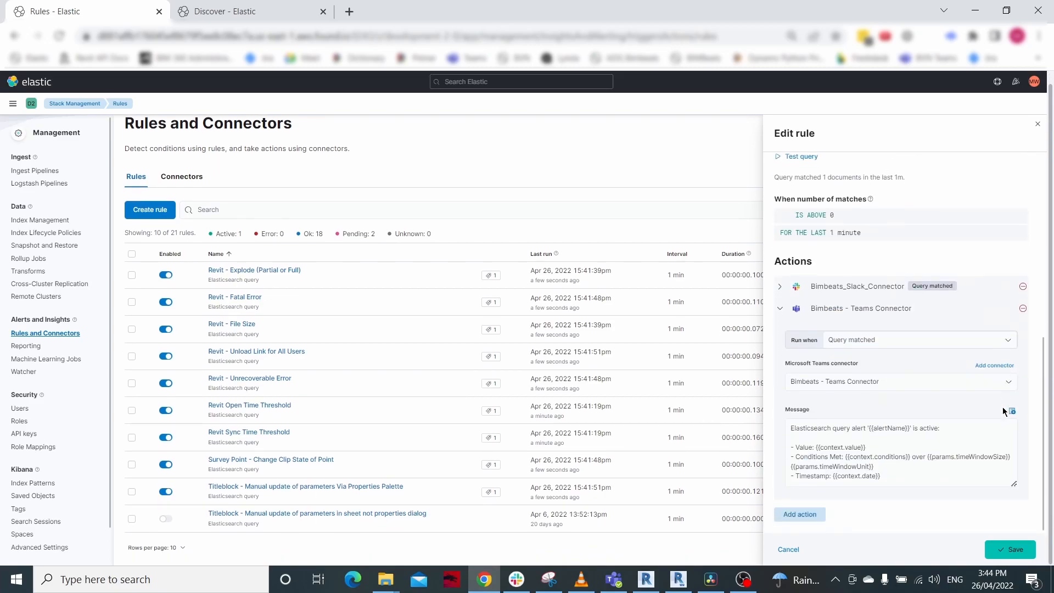
{"action": "left_click", "coordinate": [794, 516]}
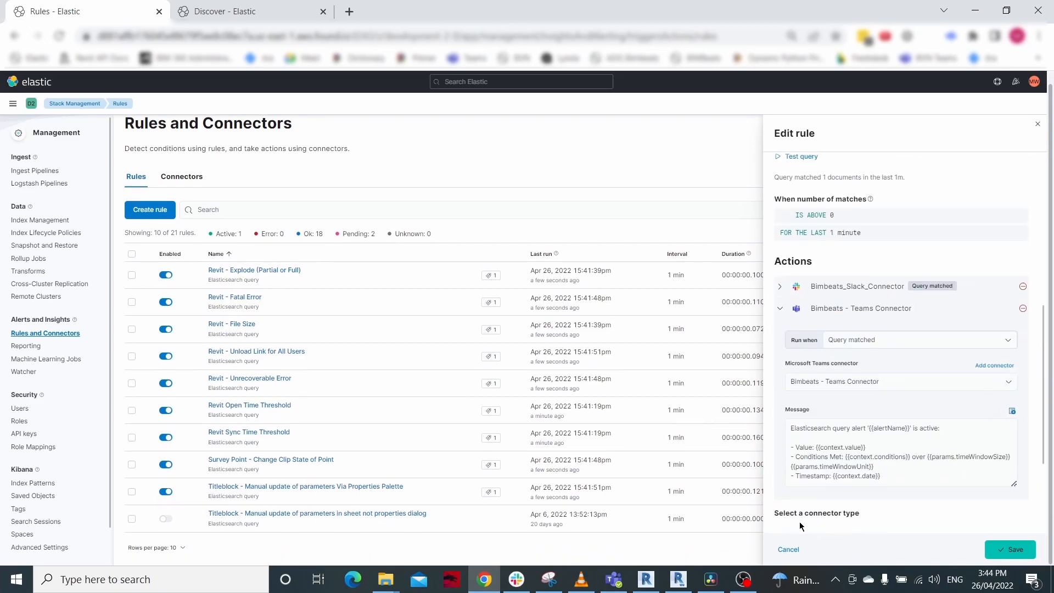
{"action": "scroll", "coordinate": [878, 508], "scroll_direction": "down", "scroll_amount": 2}
{"action": "left_click", "coordinate": [1000, 413]}
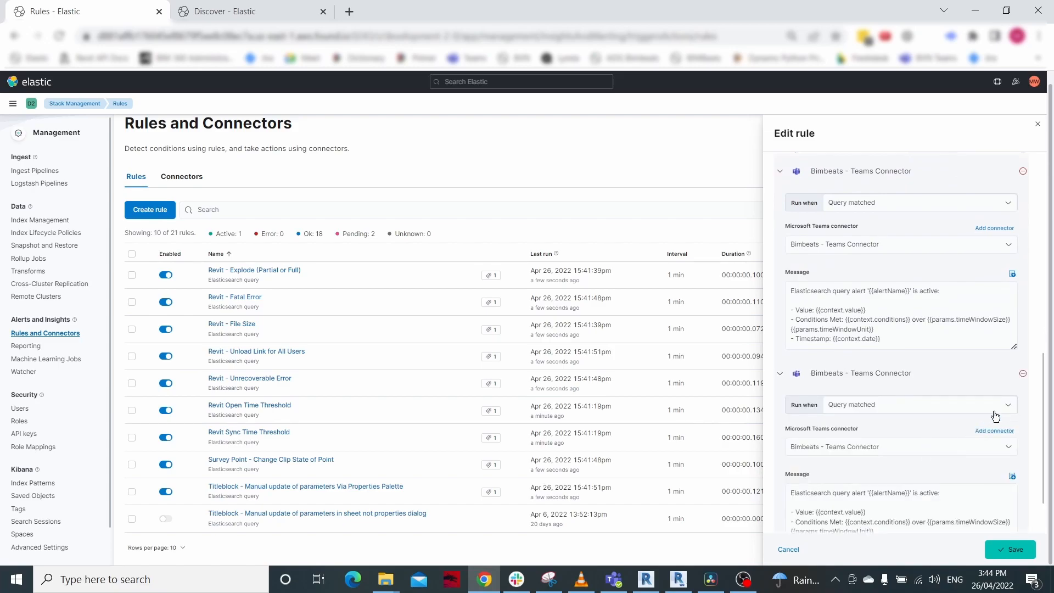
Start a new Microsoft Teams connector named "bimbeats test alert demo" and open the guide for creating a Teams webhook URL.
{"action": "left_click", "coordinate": [994, 431]}
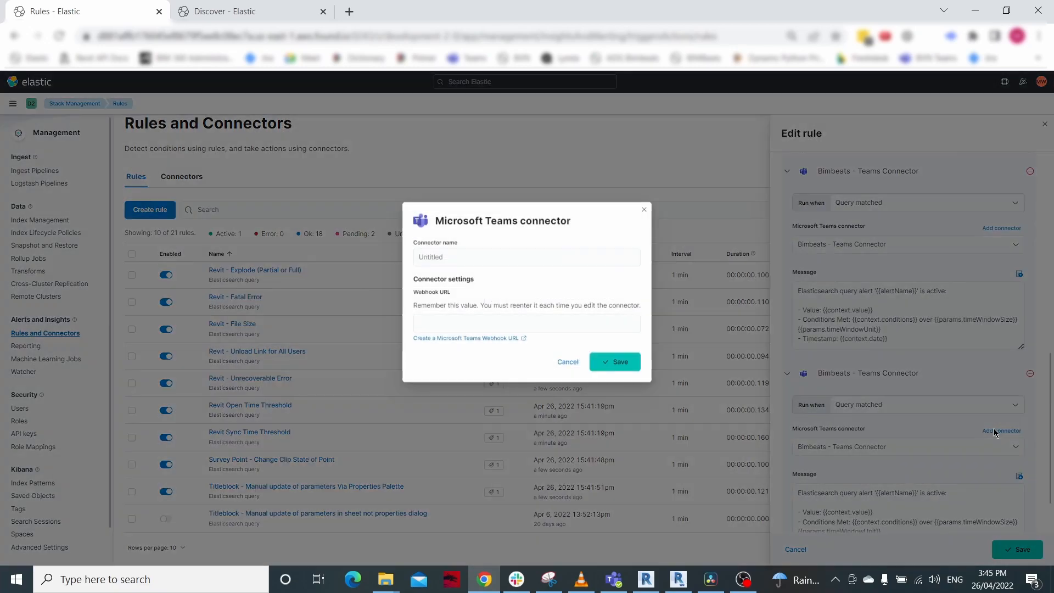
{"action": "left_click", "coordinate": [454, 260]}
{"action": "type", "text": "bimbra"}
{"action": "key", "text": "BackSpace"}
{"action": "type", "text": "eats"}
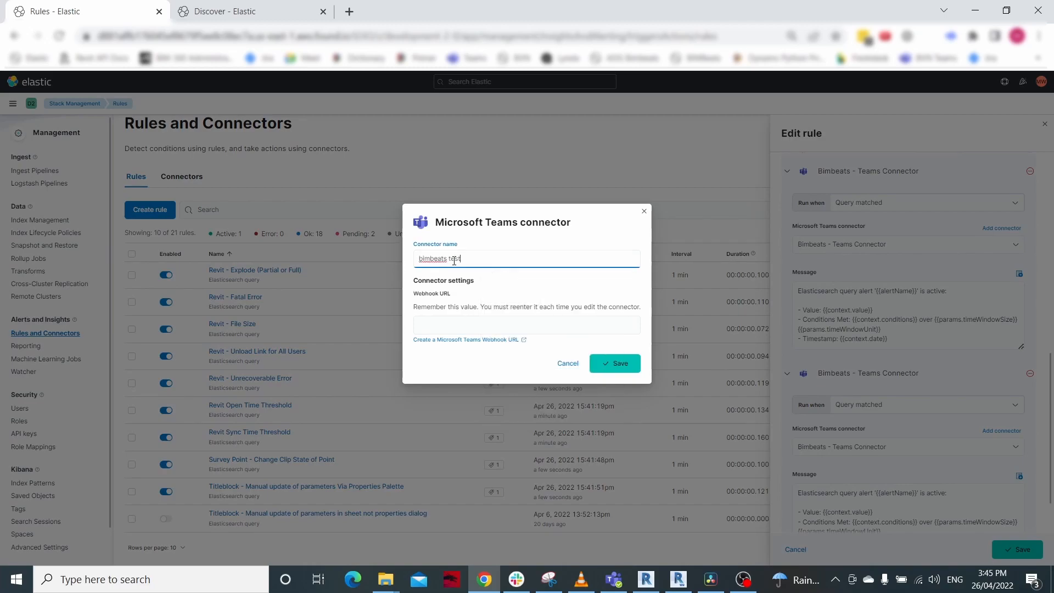
{"action": "type", "text": " test alert demo"}
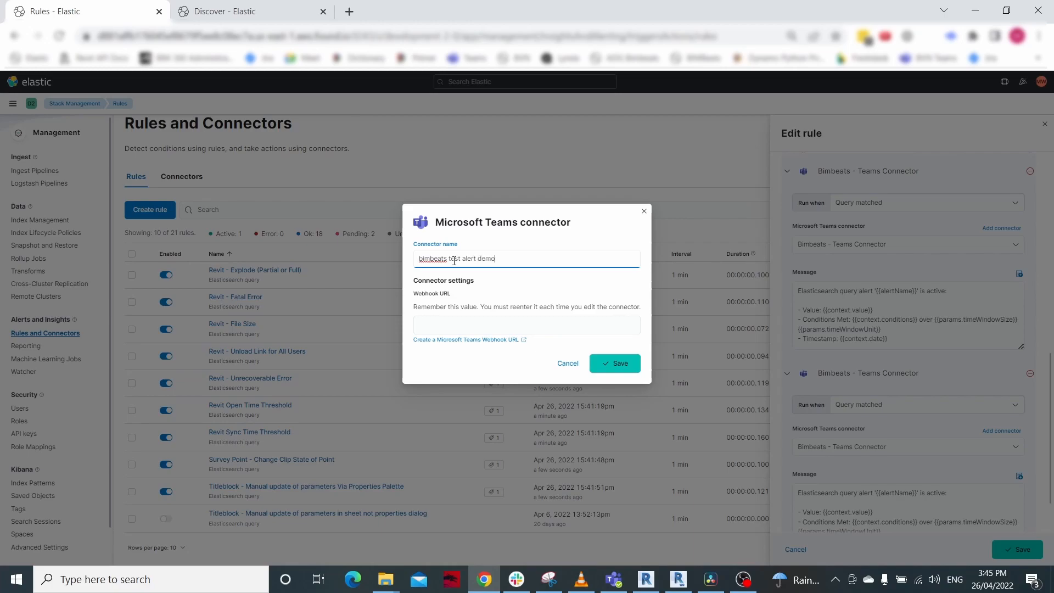
{"action": "left_click", "coordinate": [456, 341]}
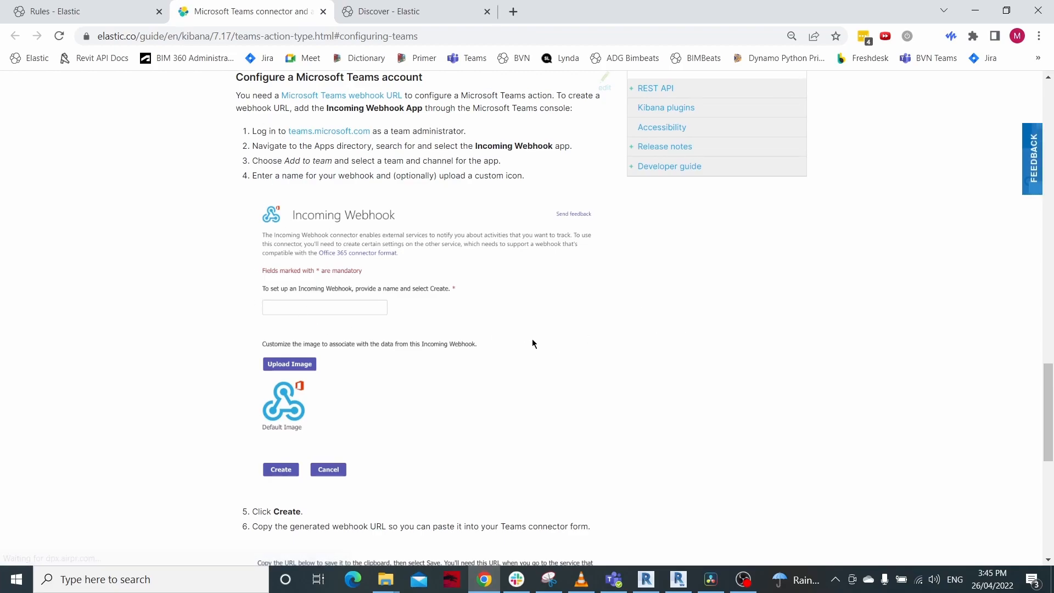
Switch to Microsoft Teams and create a private team from scratch named "bimbeats - alerts demo".
{"action": "mouse_move", "coordinate": [614, 579]}
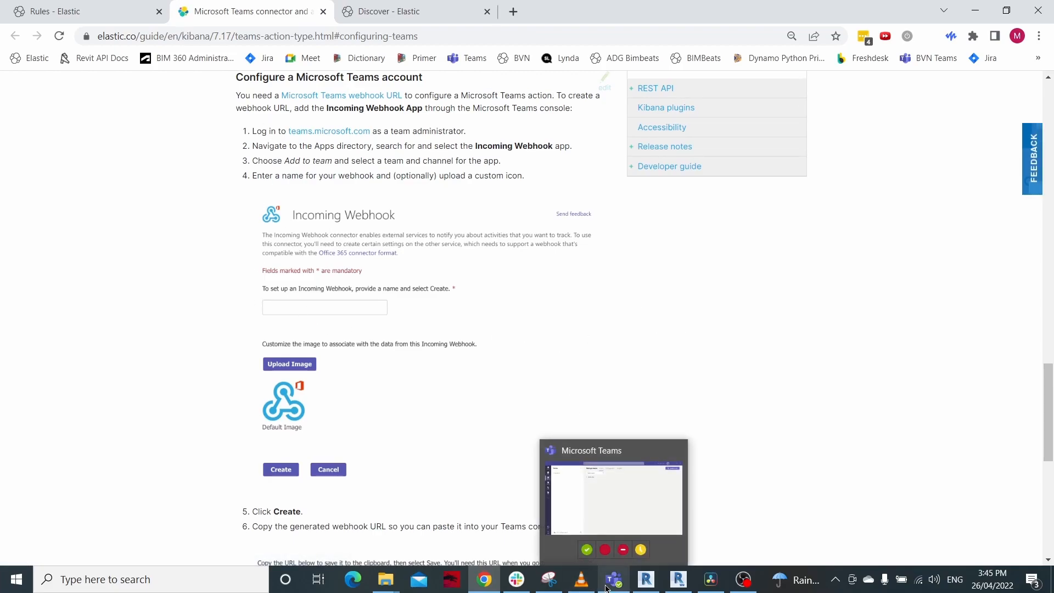
{"action": "left_click", "coordinate": [560, 541]}
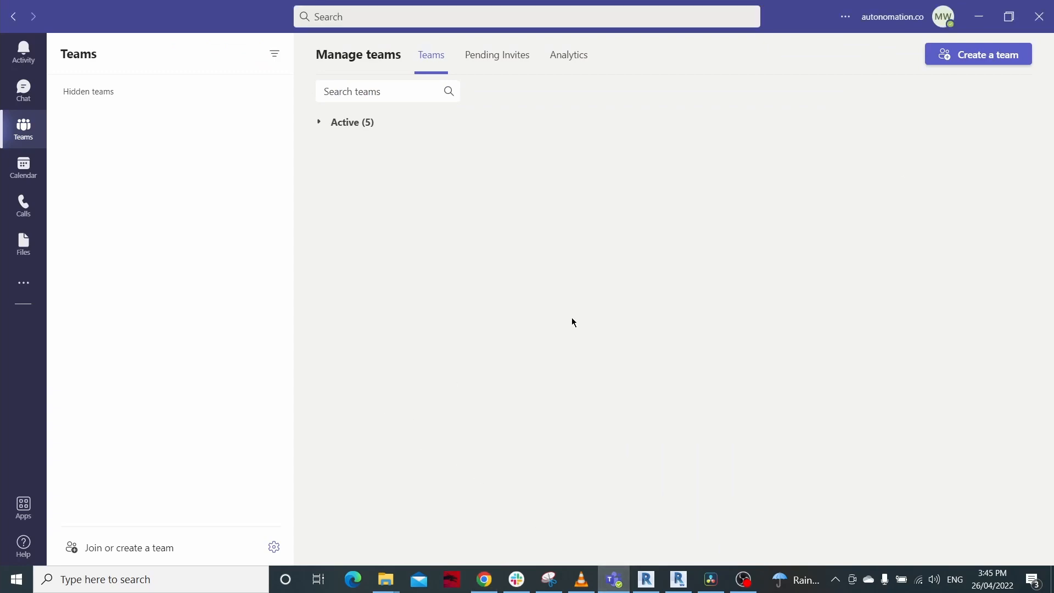
{"action": "left_click", "coordinate": [985, 60]}
{"action": "left_click", "coordinate": [416, 173]}
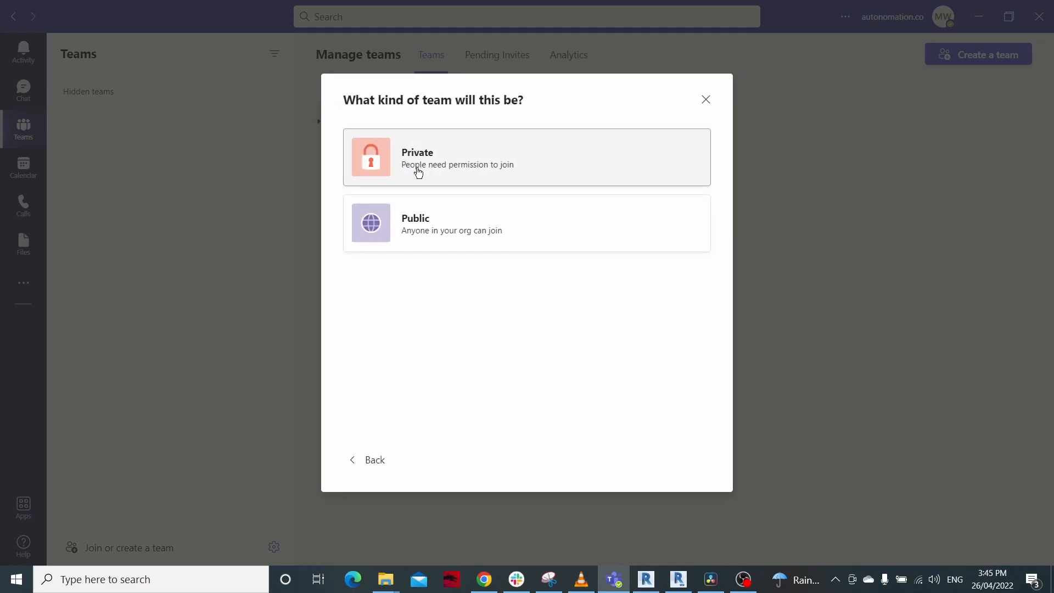
{"action": "left_click", "coordinate": [428, 160]}
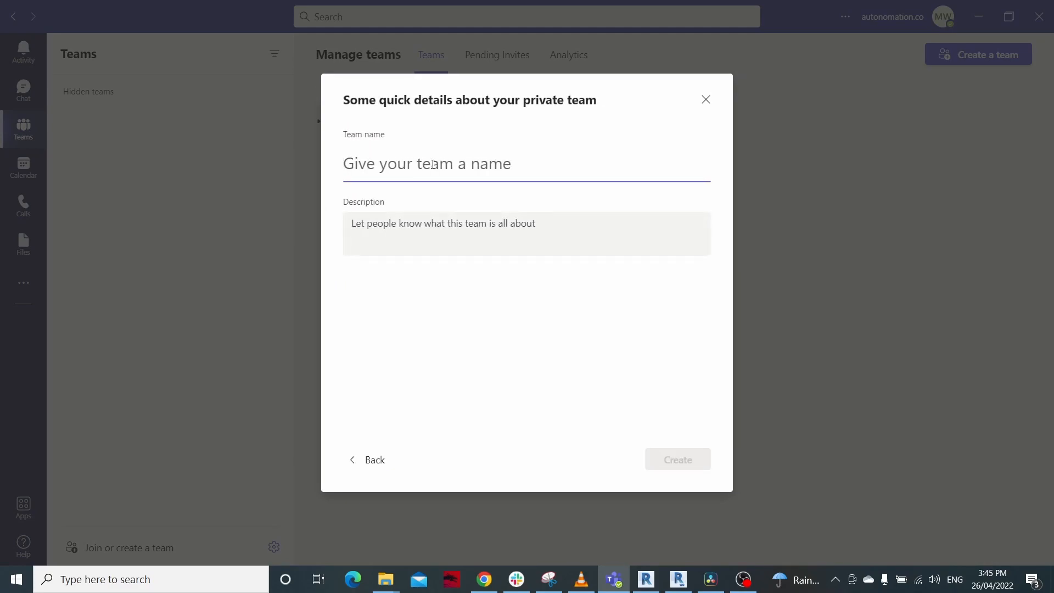
{"action": "type", "text": "bimbeats - "}
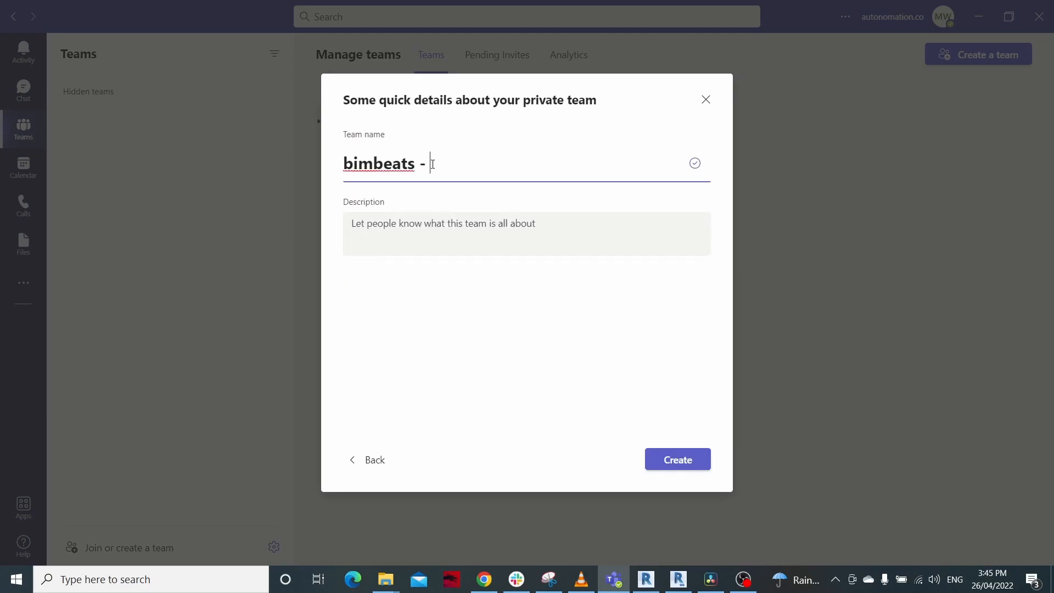
{"action": "type", "text": "alerts demo"}
{"action": "left_click", "coordinate": [683, 463]}
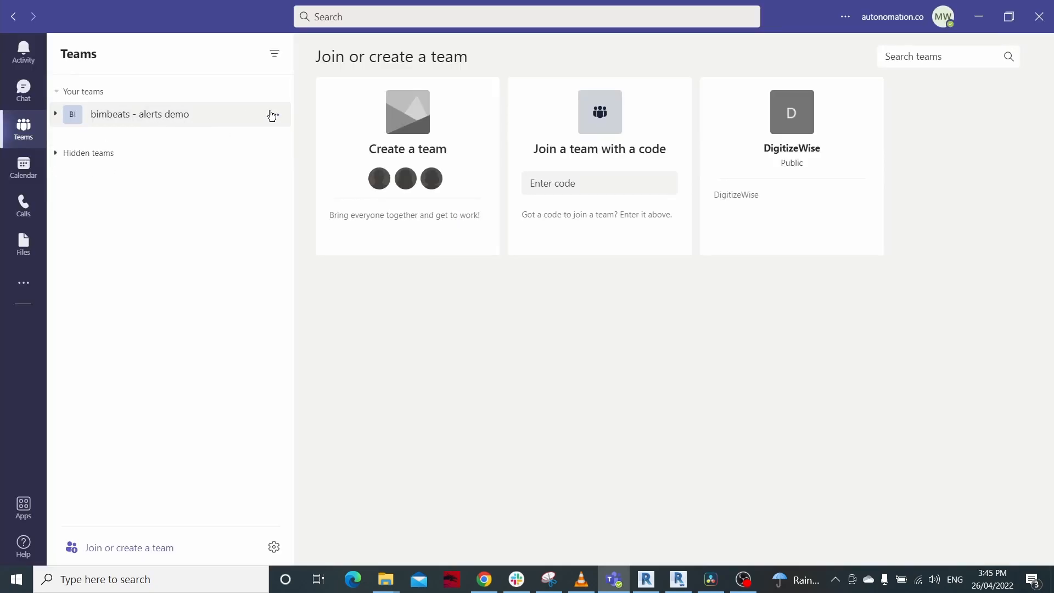
Add a colleague as a member of the bimbeats - alerts demo team.
{"action": "left_click", "coordinate": [274, 116]}
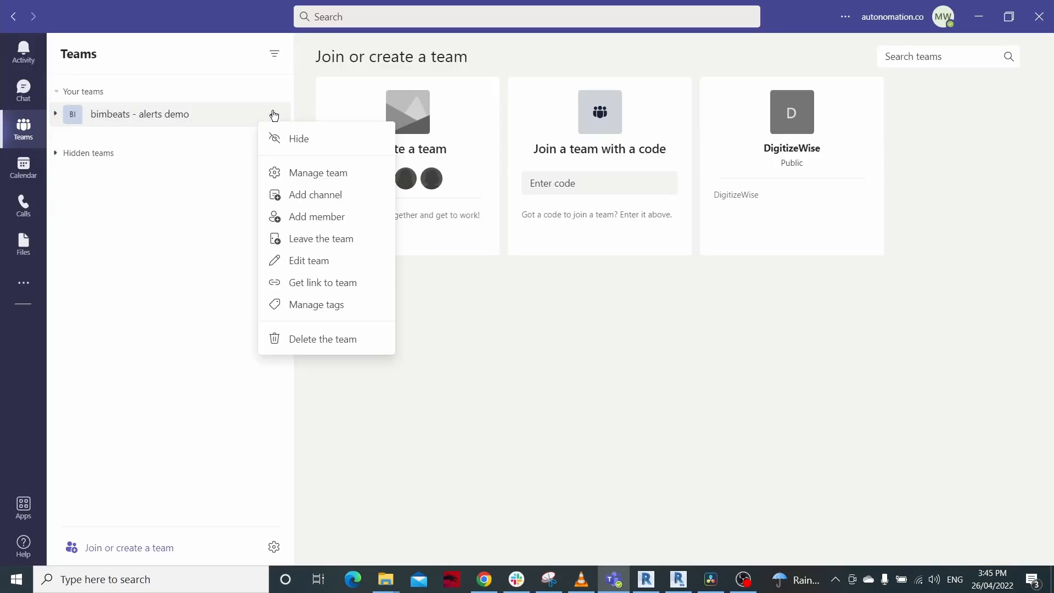
{"action": "left_click", "coordinate": [310, 219]}
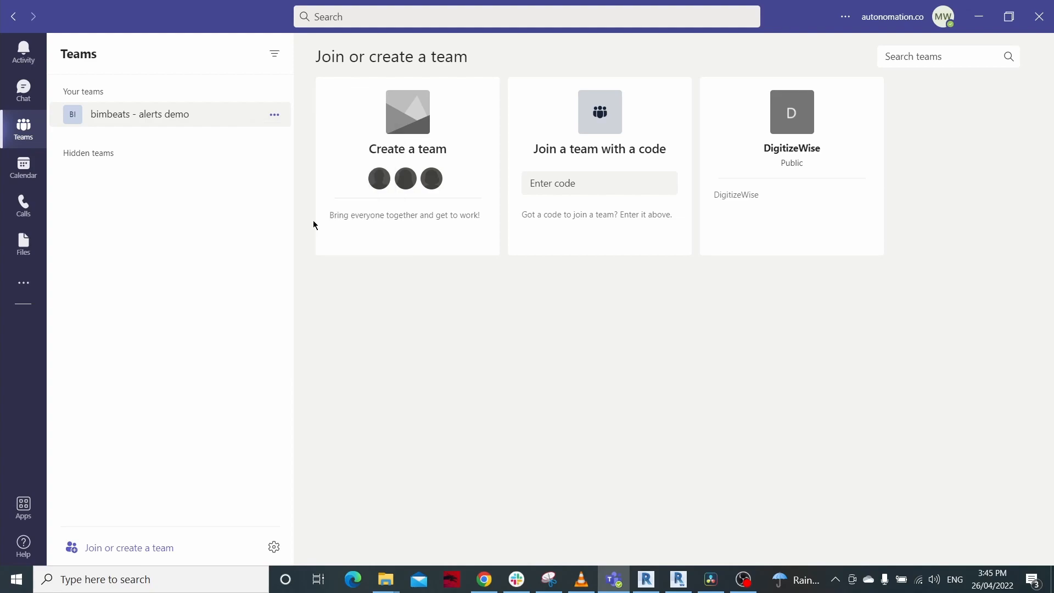
{"action": "type", "text": "mi"}
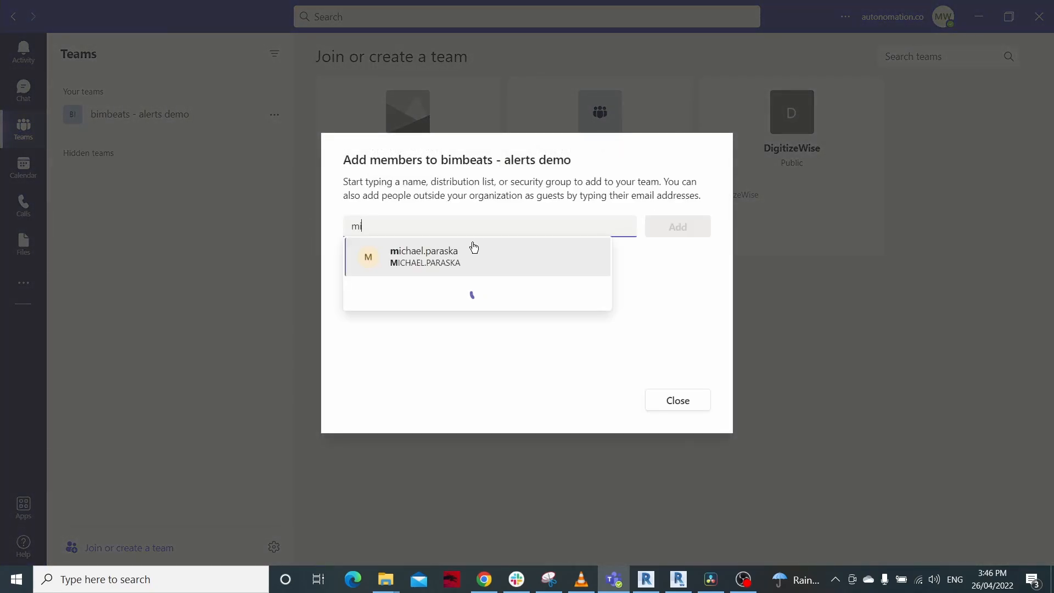
{"action": "left_click", "coordinate": [451, 267]}
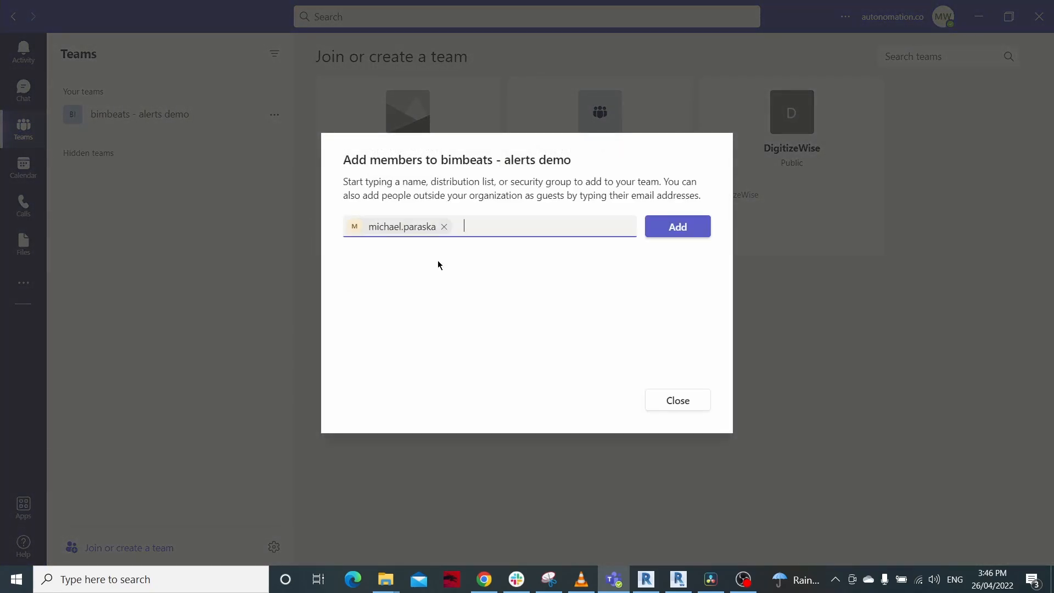
{"action": "left_click", "coordinate": [668, 237]}
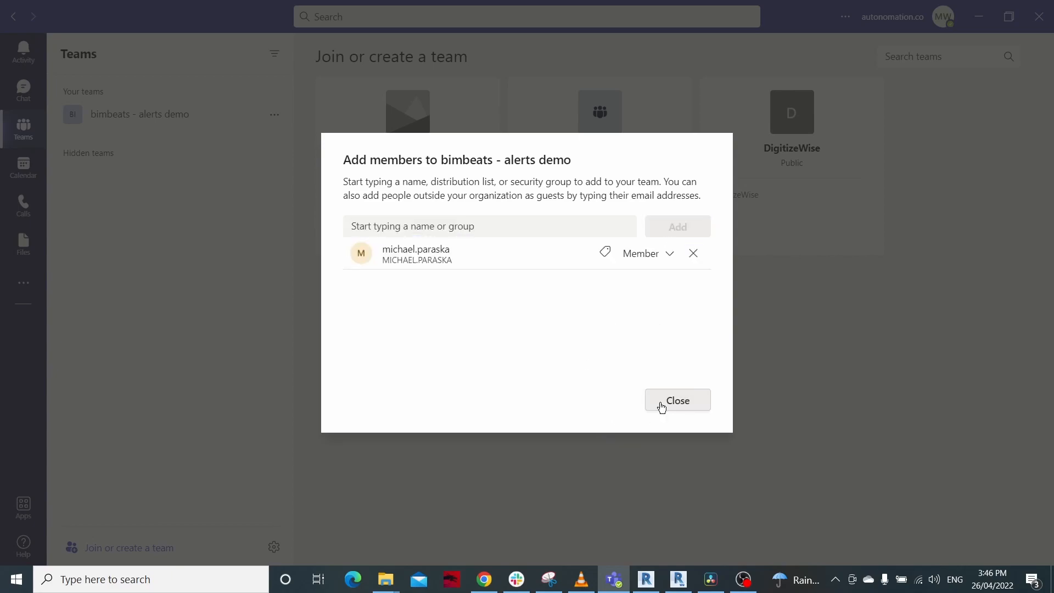
{"action": "left_click", "coordinate": [667, 402]}
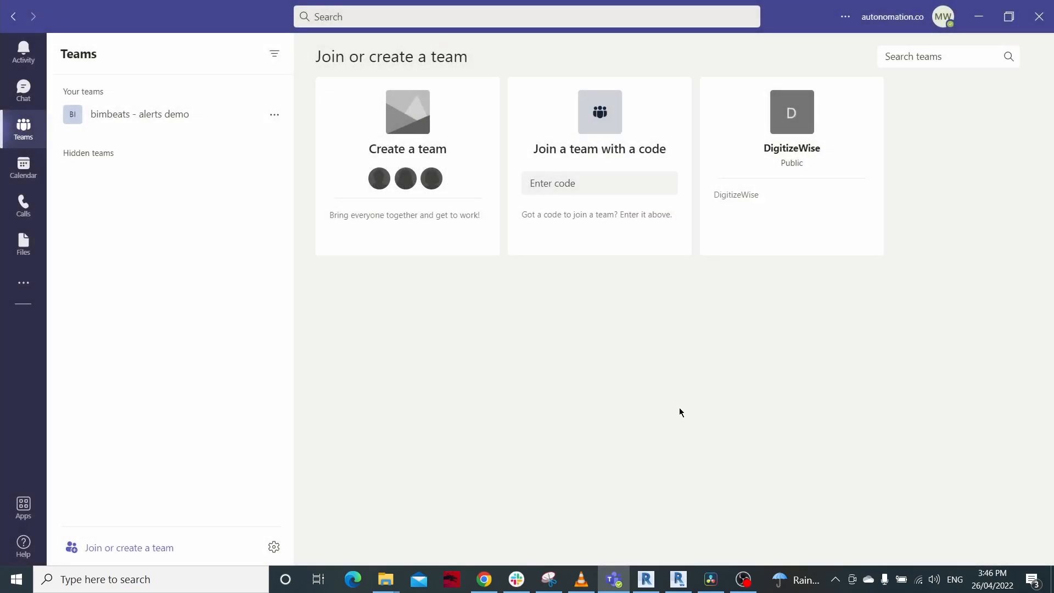
Add the Incoming Webhook connector to the General channel of the bimbeats - alerts demo team.
{"action": "left_click", "coordinate": [274, 114]}
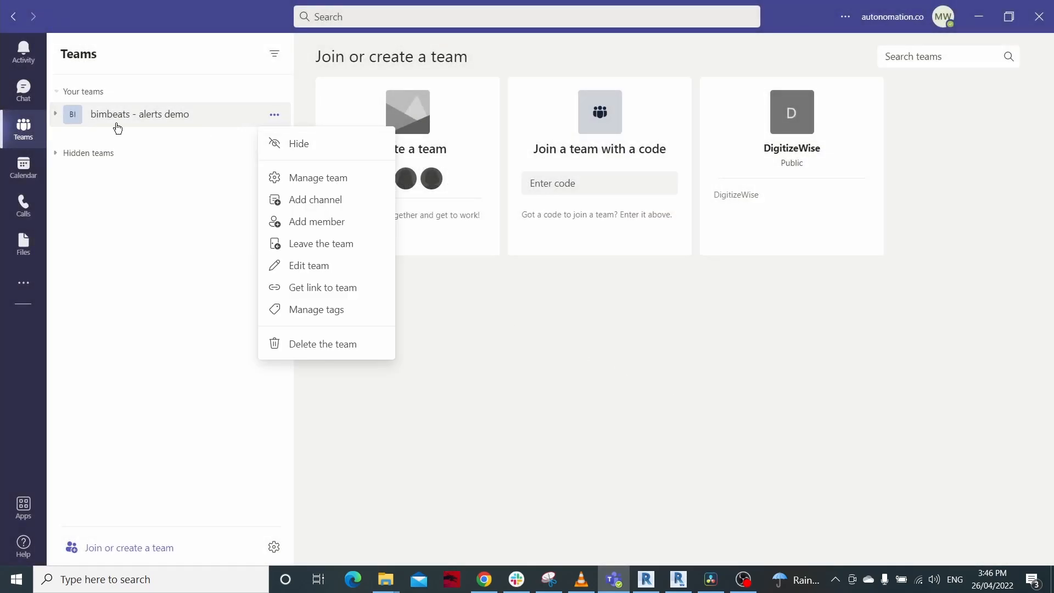
{"action": "left_click", "coordinate": [55, 114]}
{"action": "left_click", "coordinate": [275, 136]}
{"action": "left_click", "coordinate": [306, 282]}
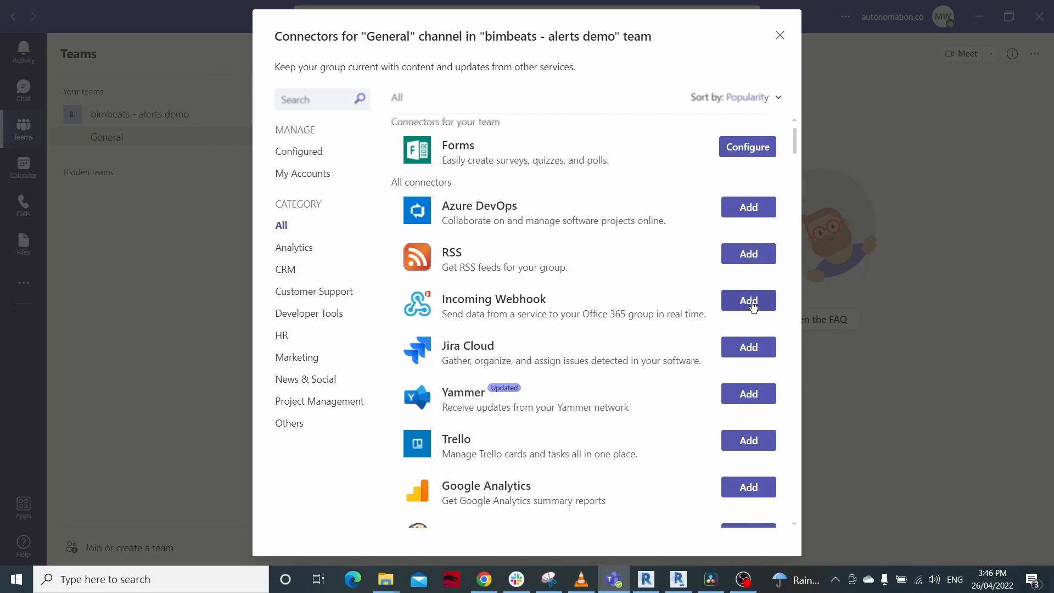
{"action": "left_click", "coordinate": [749, 301]}
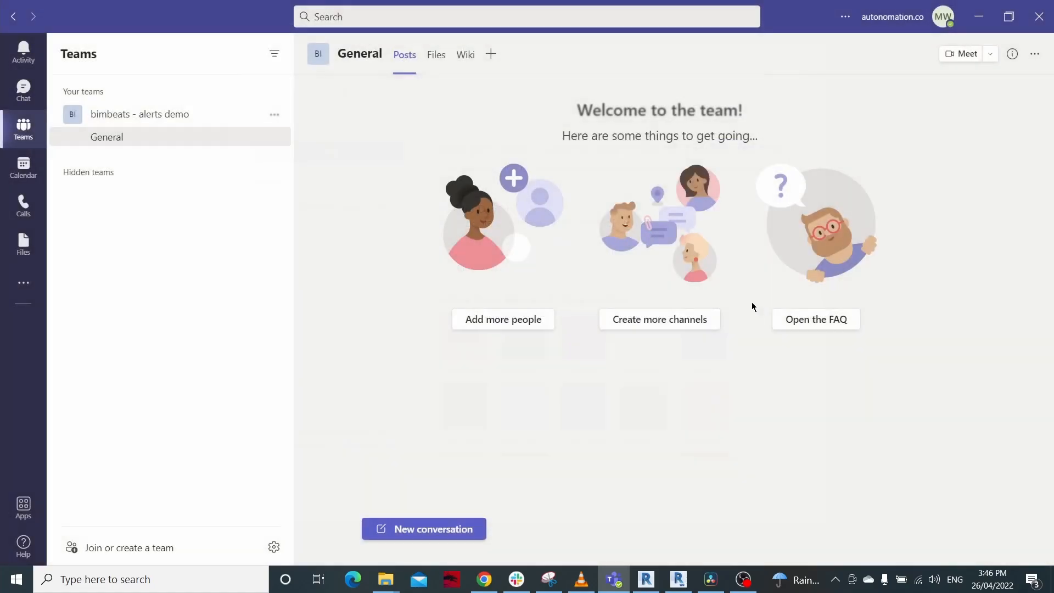
{"action": "left_click", "coordinate": [333, 159]}
Configure the General channel's Incoming Webhook connector and create a webhook named "bimbeats - alerts demo".
{"action": "left_click", "coordinate": [275, 137]}
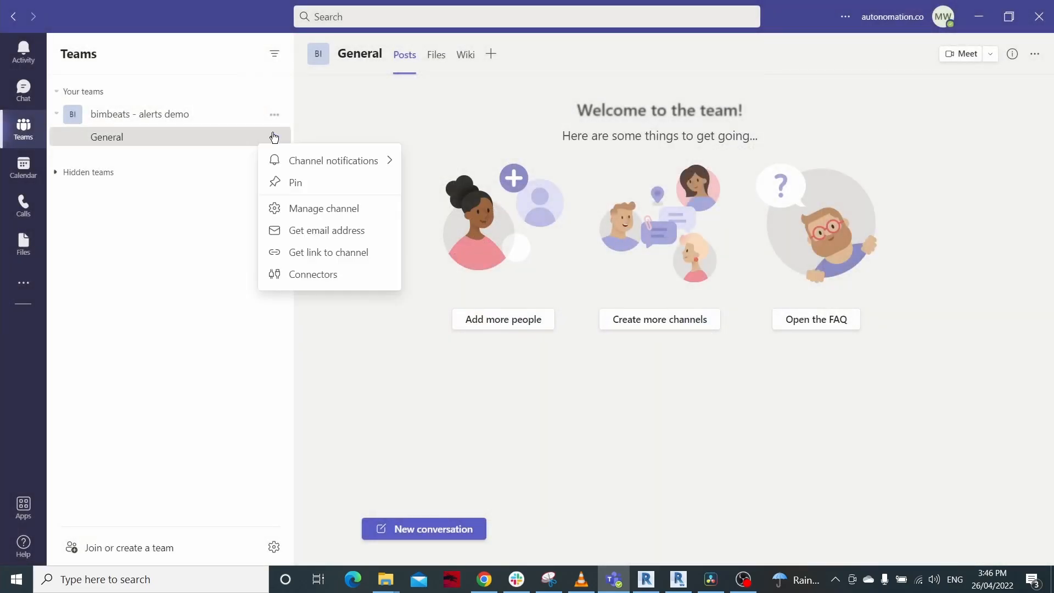
{"action": "left_click", "coordinate": [310, 275]}
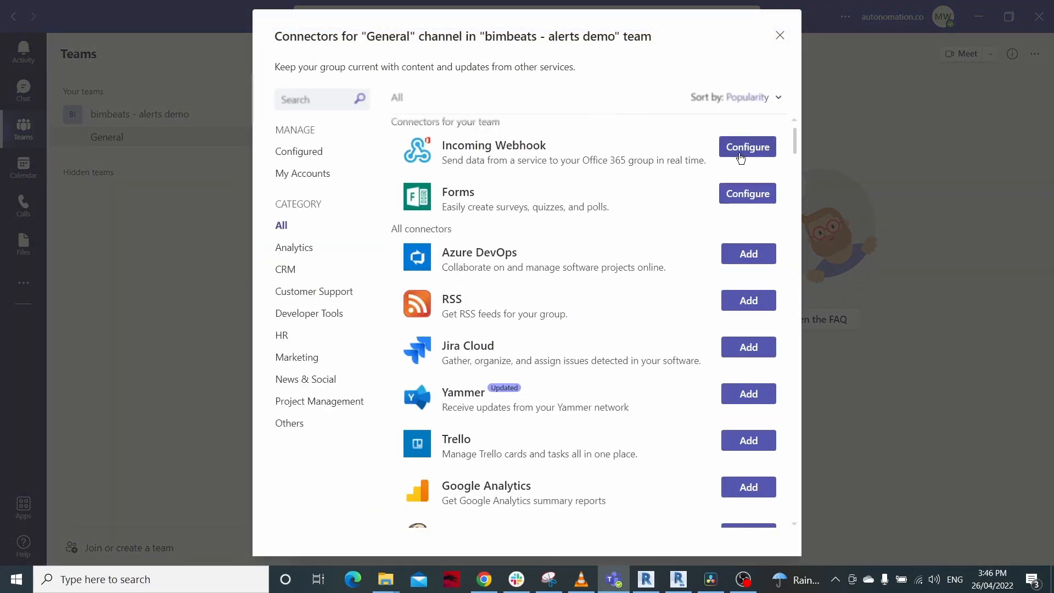
{"action": "left_click", "coordinate": [739, 153]}
{"action": "left_click", "coordinate": [305, 220]}
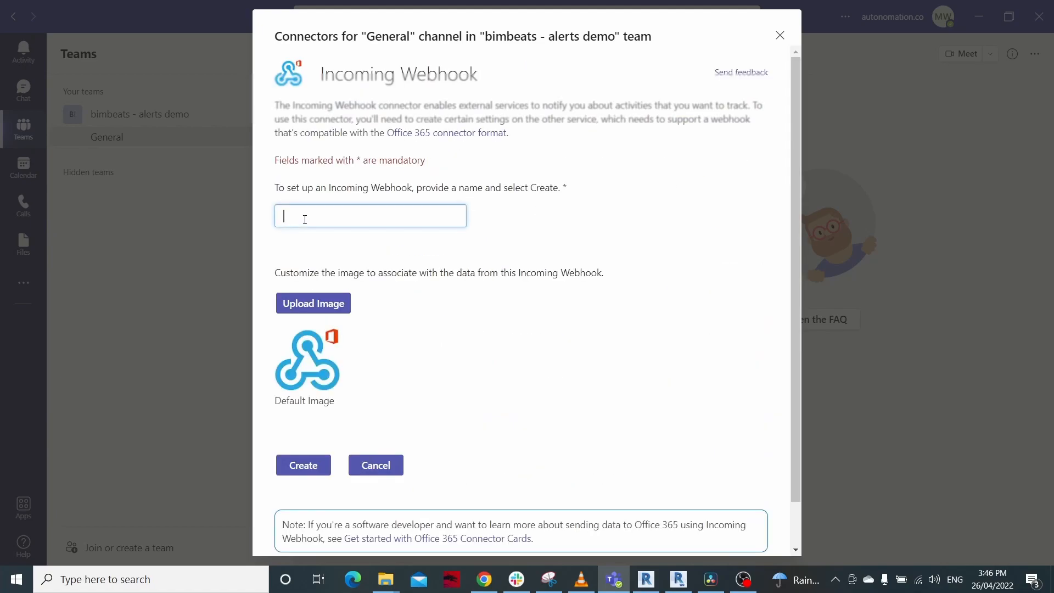
{"action": "type", "text": "bimbeats - alerts demo"}
{"action": "left_click", "coordinate": [299, 465]}
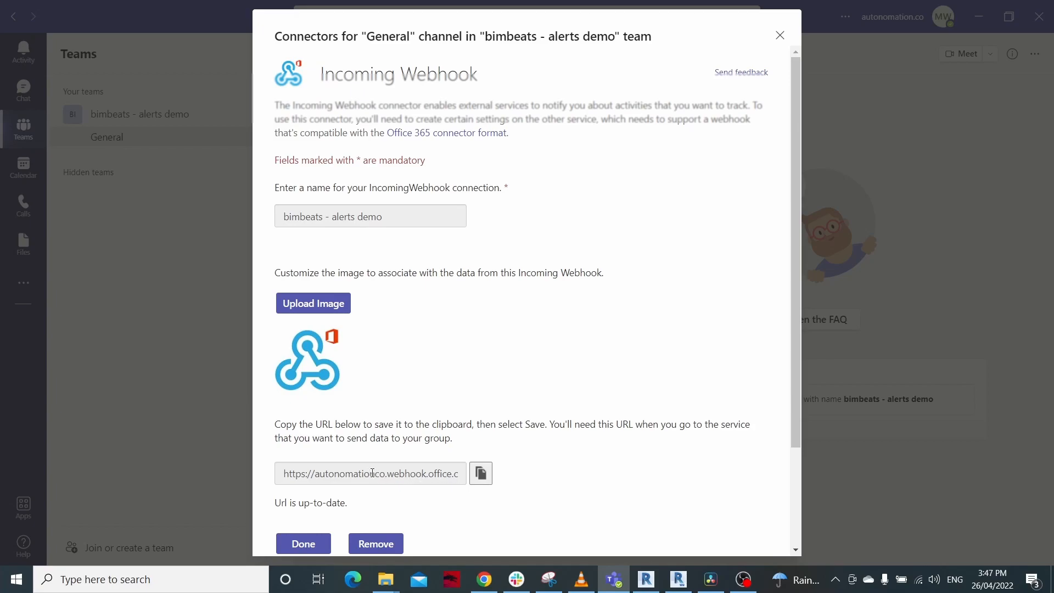
Copy the new webhook's URL, finish its configuration and close the channel's connectors dialog.
{"action": "left_click", "coordinate": [482, 475]}
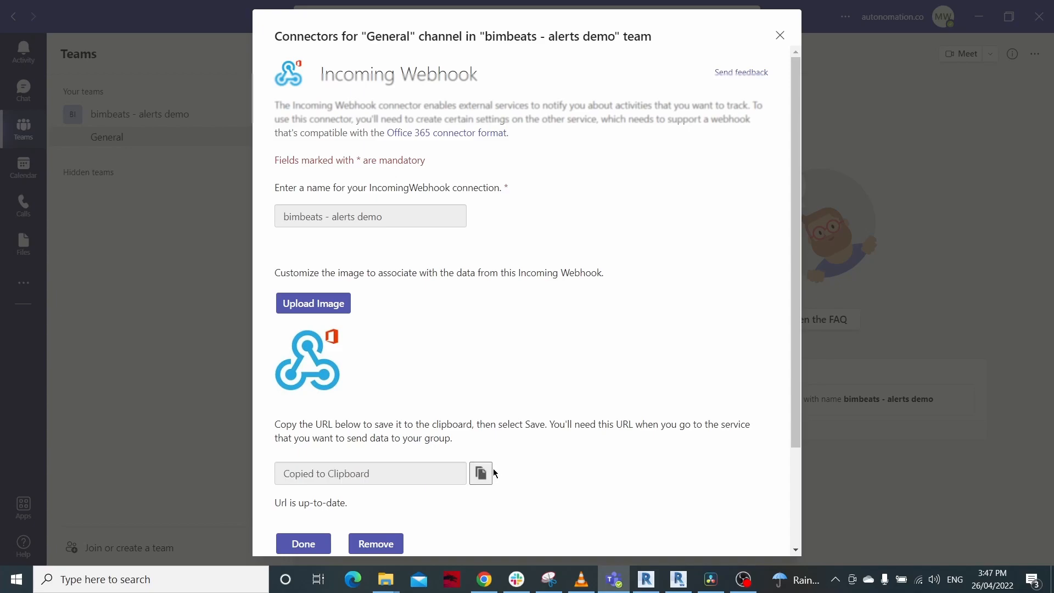
{"action": "left_click", "coordinate": [294, 547]}
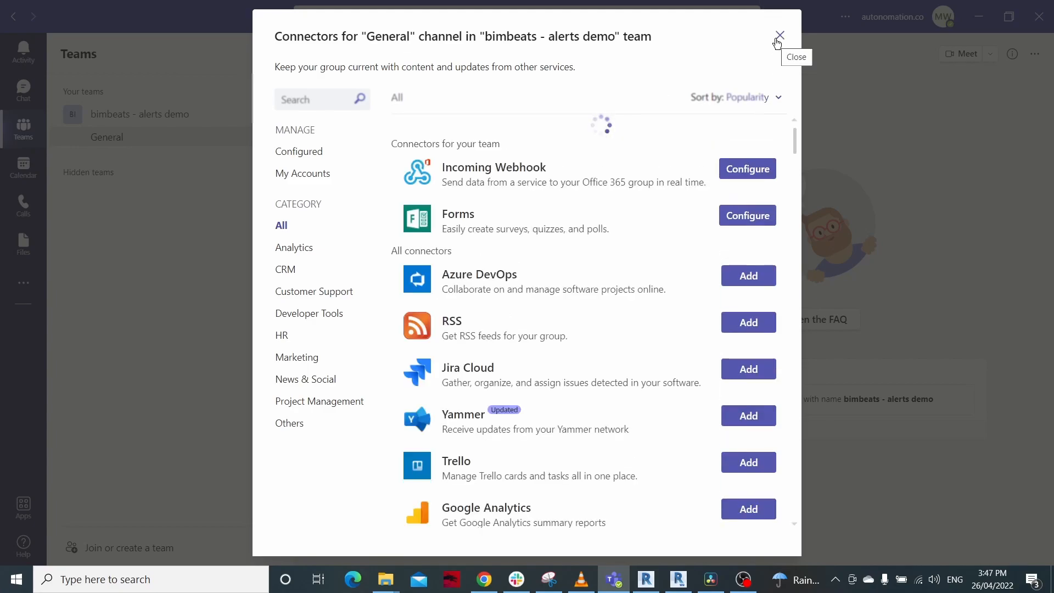
{"action": "left_click", "coordinate": [777, 43]}
Return to the Elastic rule in Chrome, paste the copied URL as the Teams connector's Webhook URL and save the connector.
{"action": "left_click", "coordinate": [484, 581]}
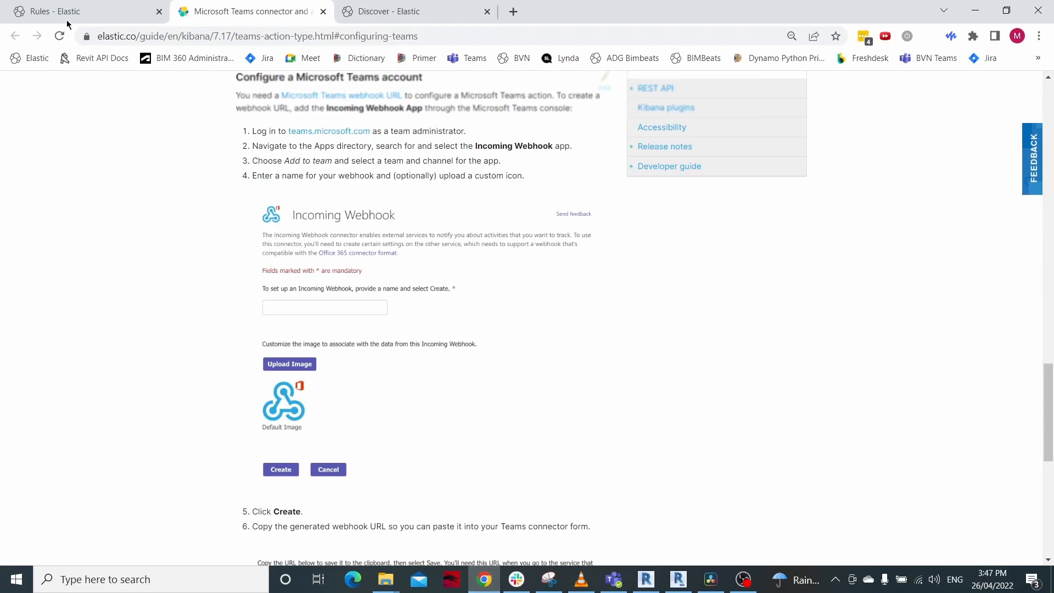
{"action": "left_click", "coordinate": [89, 13]}
{"action": "left_click", "coordinate": [442, 325]}
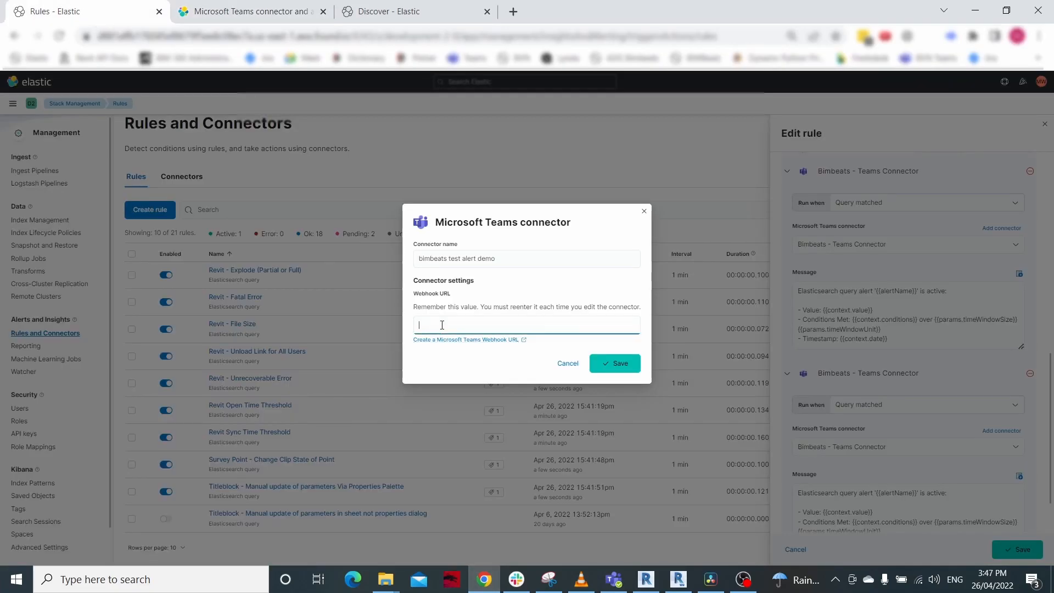
{"action": "key", "text": "ctrl+v"}
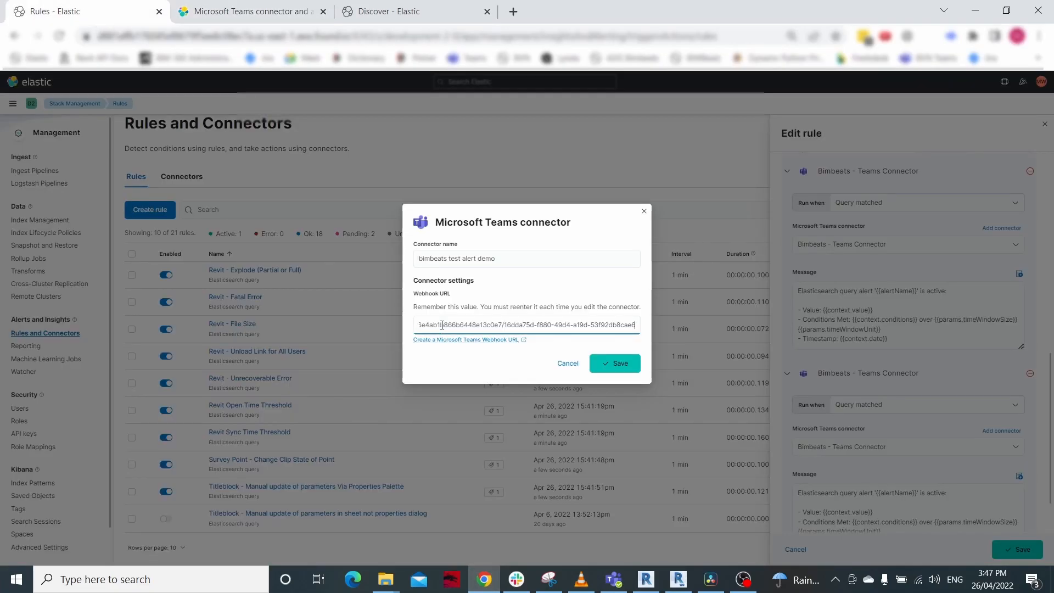
{"action": "left_click", "coordinate": [613, 367]}
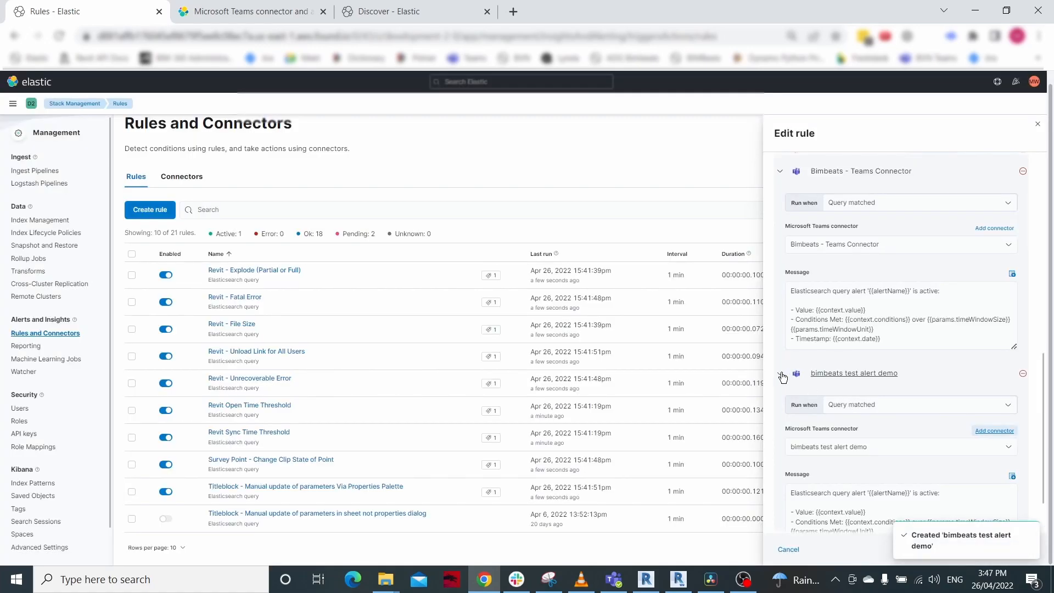
Remove the value, conditions and timestamp lines from the bimbeats test alert demo action's message, keeping only the alert name line.
{"action": "scroll", "coordinate": [780, 379], "scroll_direction": "down", "scroll_amount": 2}
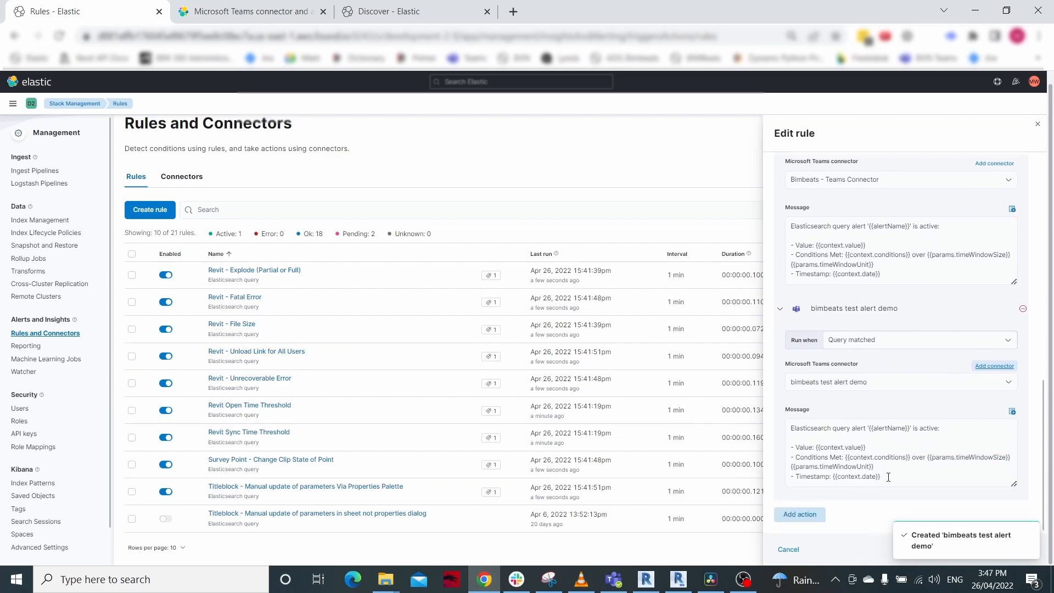
{"action": "left_click_drag", "start_coordinate": [892, 479], "coordinate": [791, 446]}
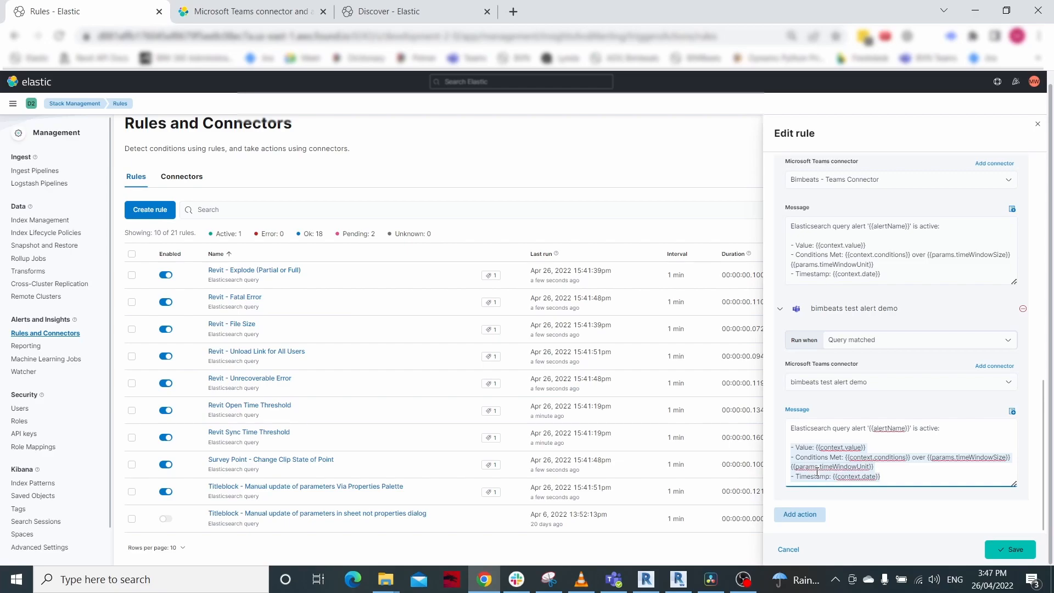
{"action": "key", "text": "BackSpace"}
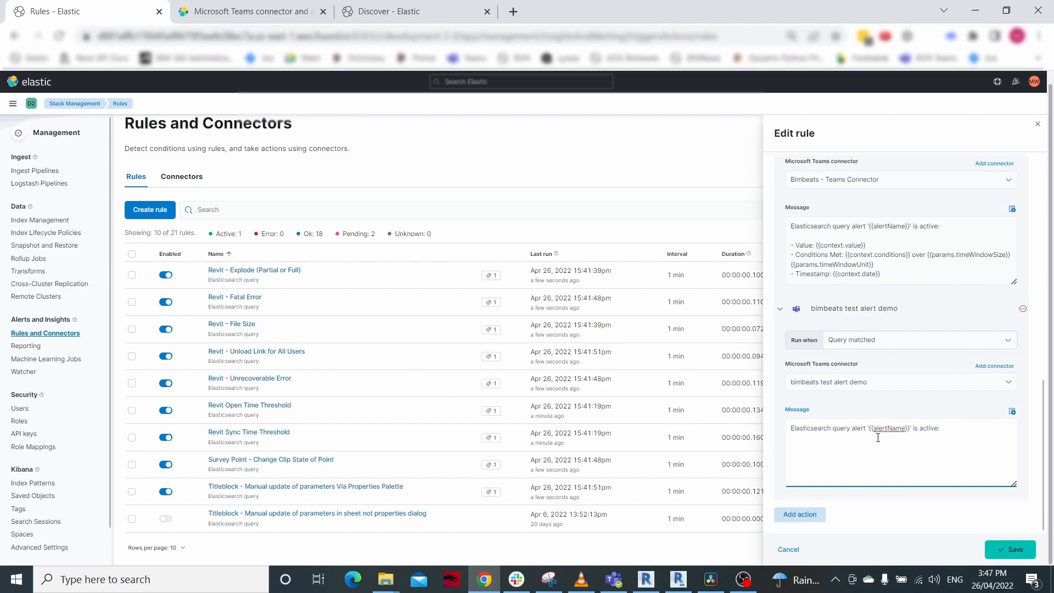
{"action": "scroll", "coordinate": [870, 448], "scroll_direction": "up", "scroll_amount": 10}
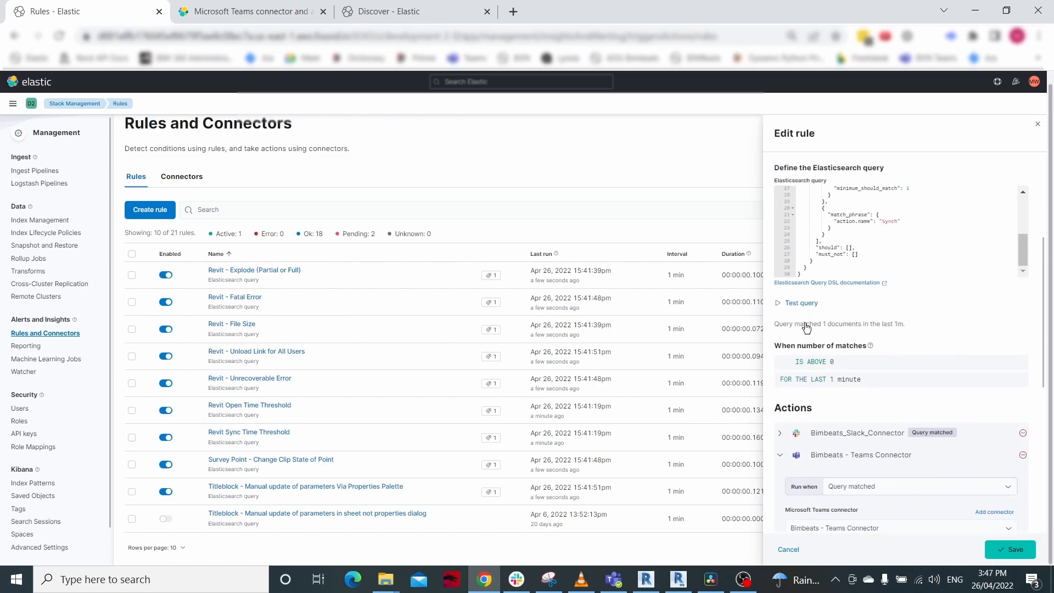
{"action": "scroll", "coordinate": [801, 259], "scroll_direction": "up", "scroll_amount": 2}
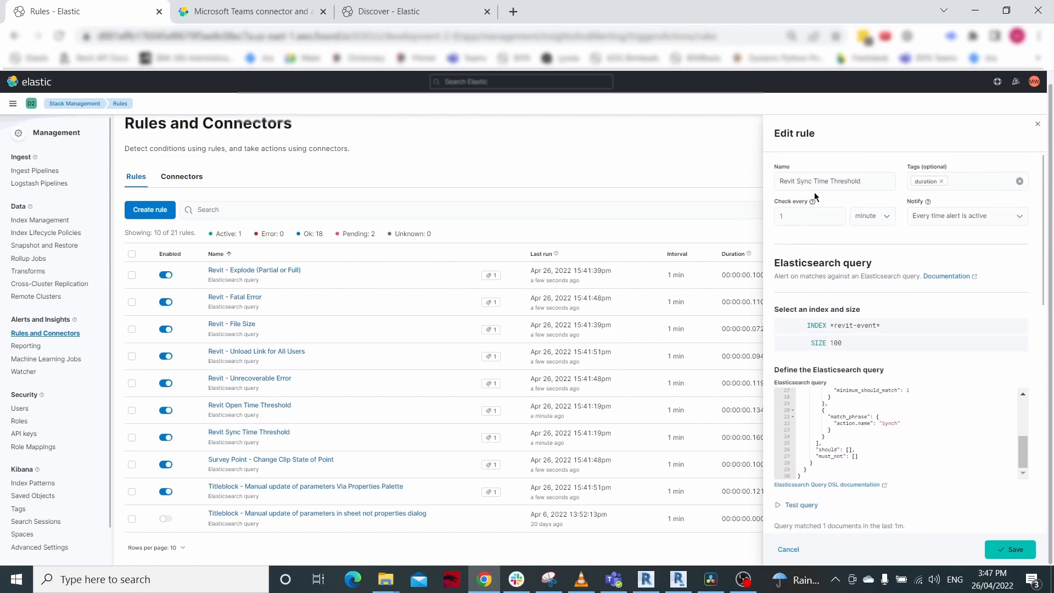
{"action": "scroll", "coordinate": [852, 308], "scroll_direction": "down", "scroll_amount": 12}
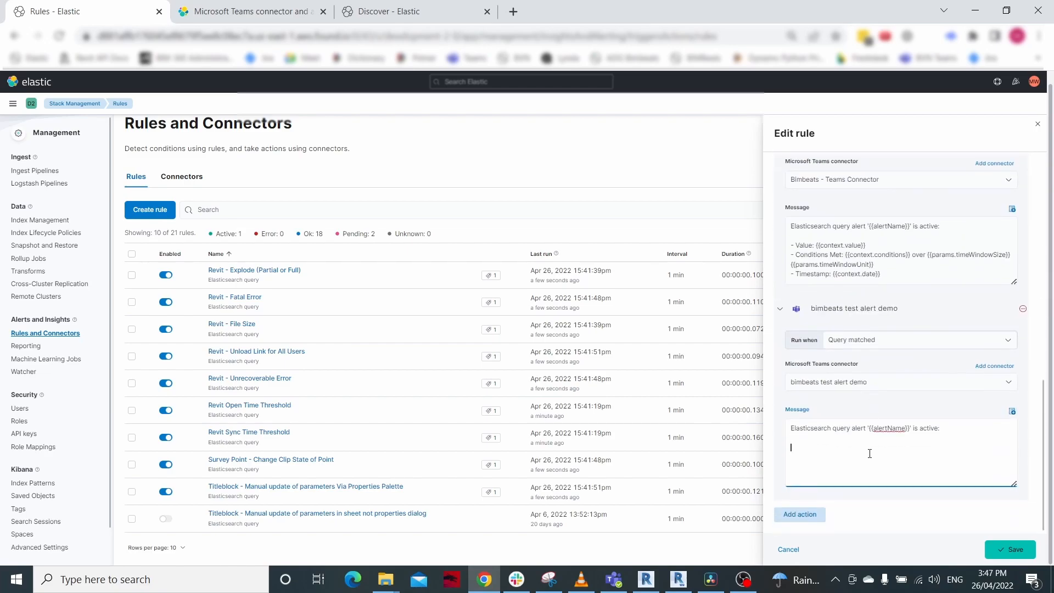
Add the {{context.hits}} variable below the alert name line in the bimbeats test alert demo action's message.
{"action": "left_click", "coordinate": [1012, 411]}
{"action": "scroll", "coordinate": [955, 374], "scroll_direction": "down", "scroll_amount": 3}
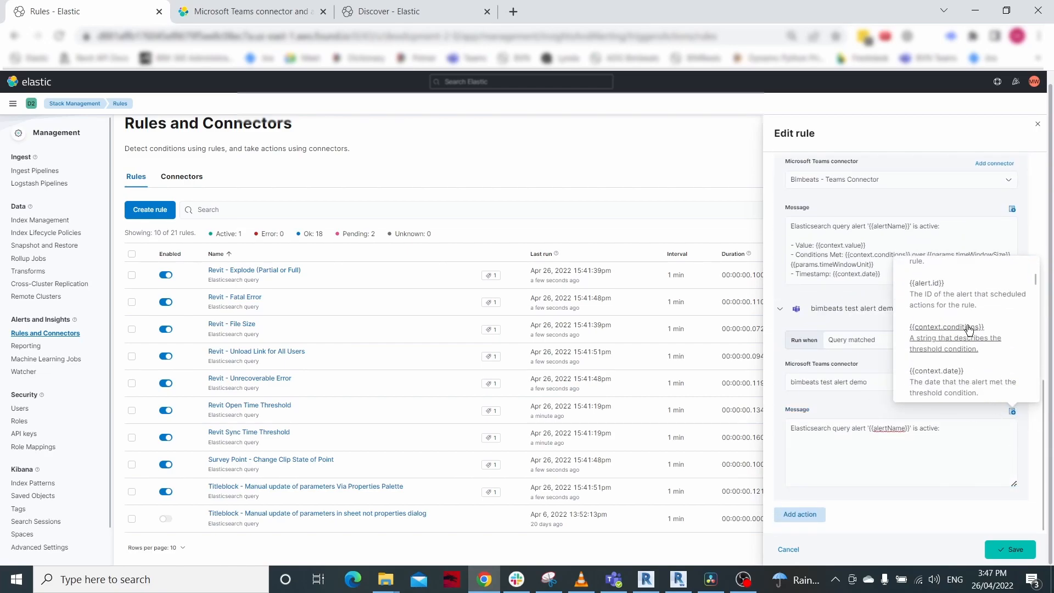
{"action": "scroll", "coordinate": [999, 343], "scroll_direction": "down", "scroll_amount": 2}
{"action": "left_click", "coordinate": [938, 356]}
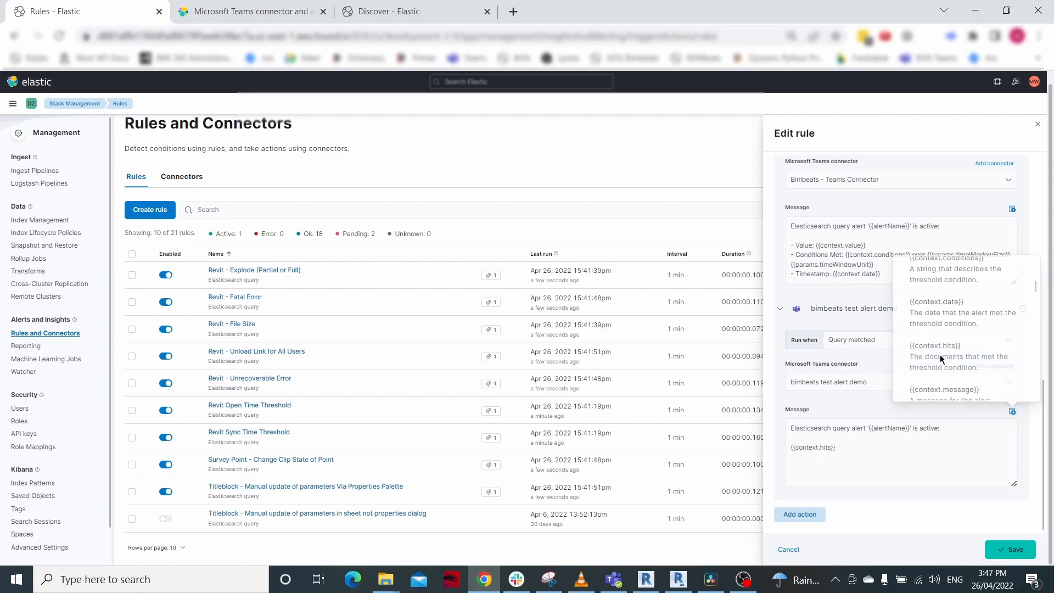
{"action": "left_click", "coordinate": [824, 468]}
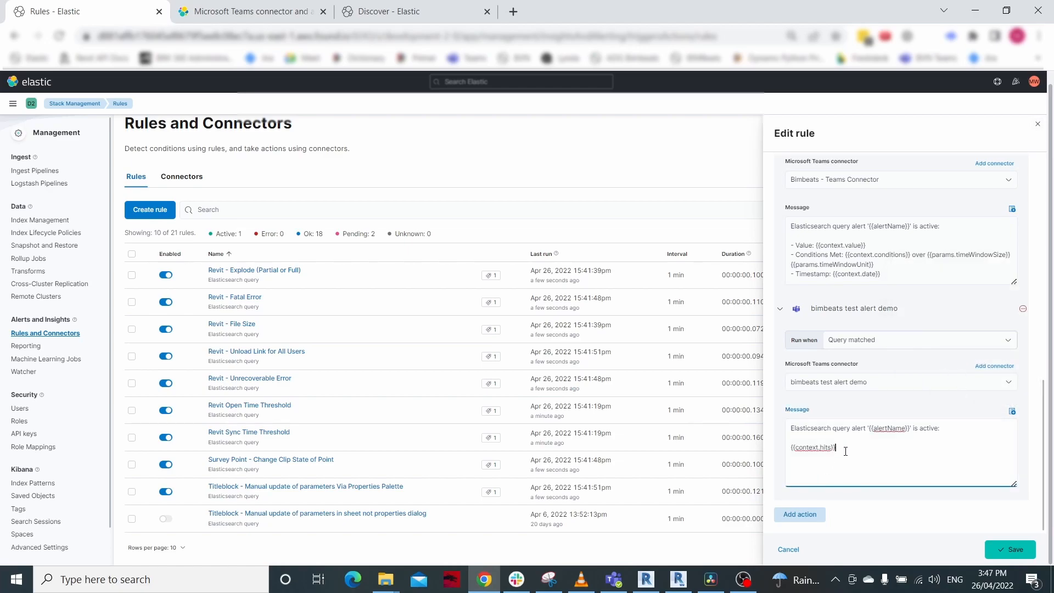
Review the Synch documents in Discover, return to the Revit Sync Time Threshold rule and save its changes.
{"action": "left_click", "coordinate": [385, 12]}
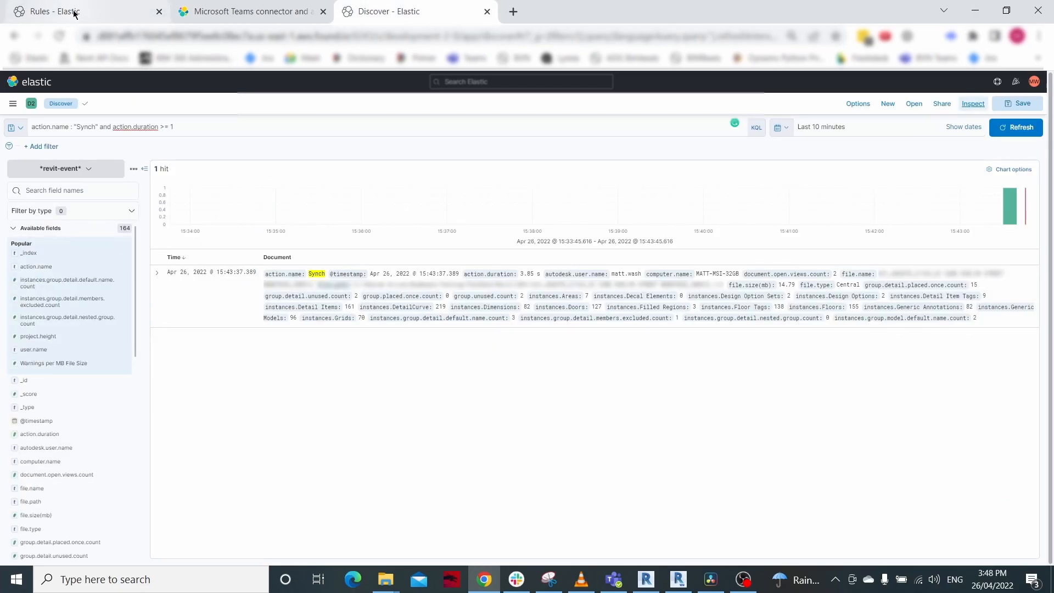
{"action": "left_click", "coordinate": [95, 11]}
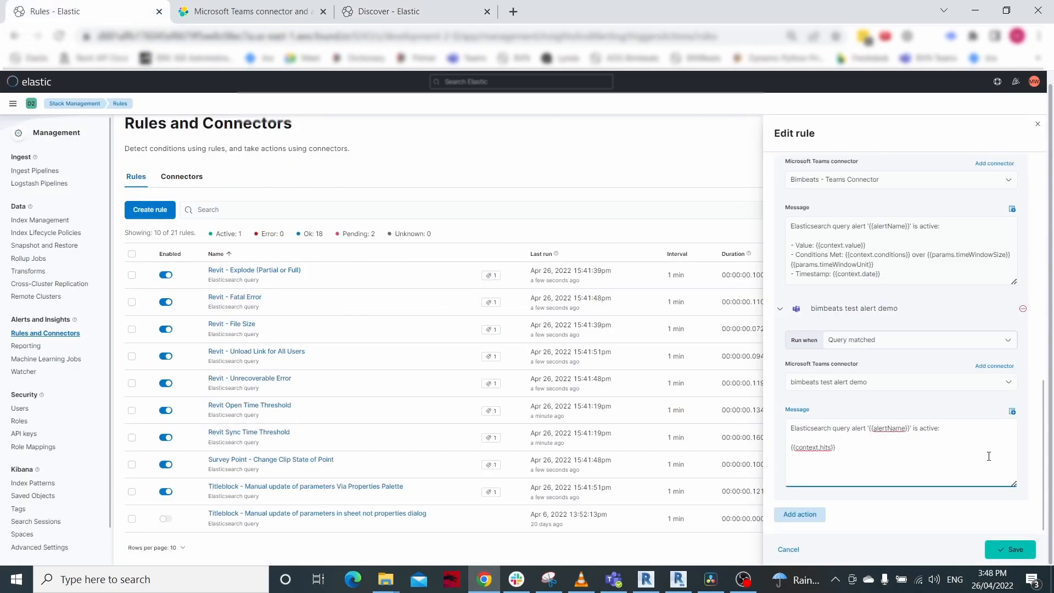
{"action": "left_click", "coordinate": [1003, 548]}
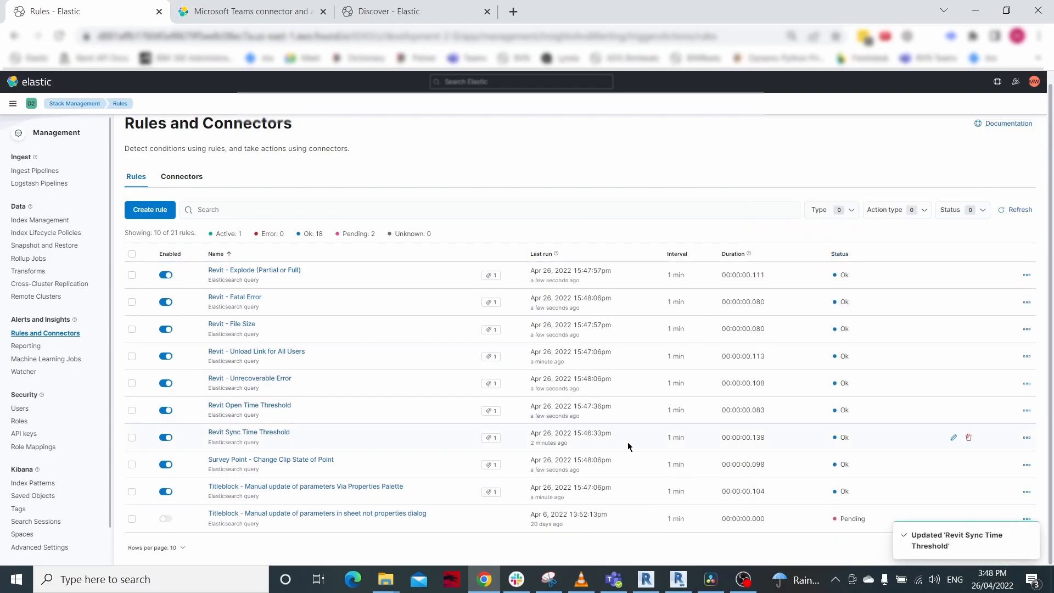
Switch to Revit and synchronize the model with central to trigger the alert rule.
{"action": "left_click", "coordinate": [649, 587]}
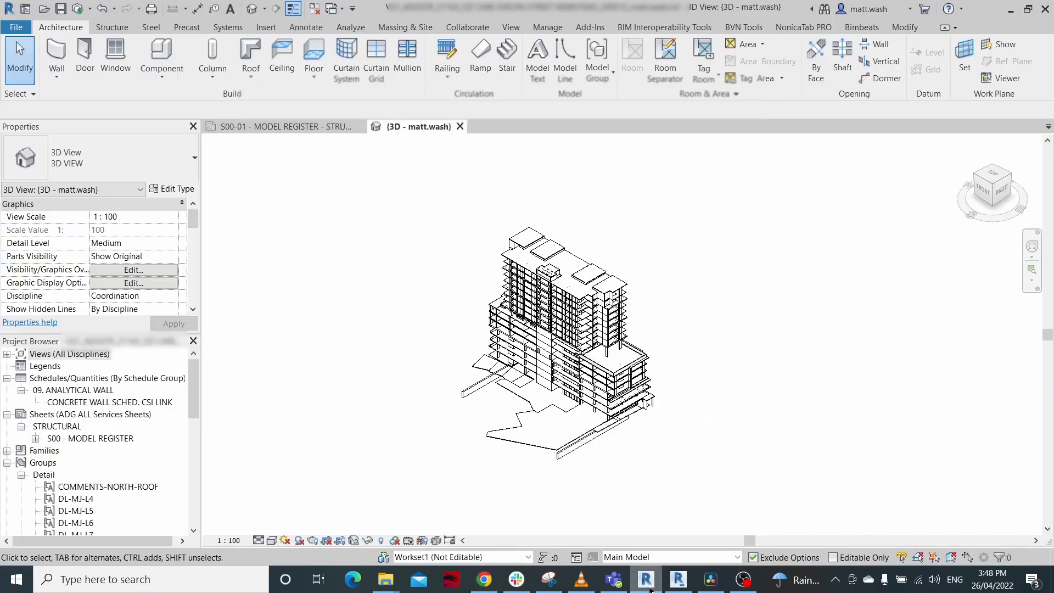
{"action": "left_click", "coordinate": [77, 9]}
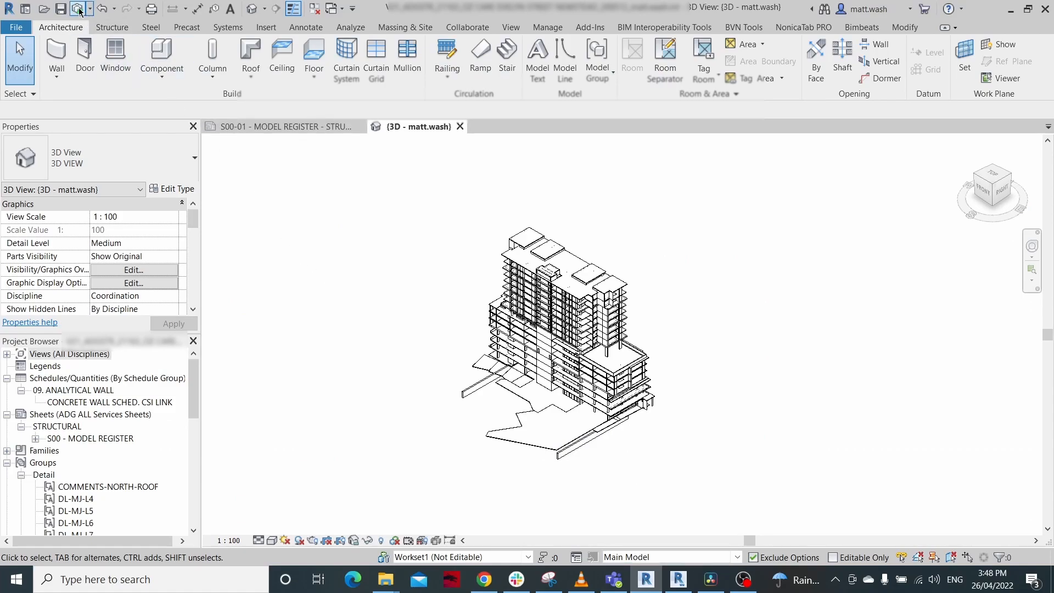
{"action": "left_click", "coordinate": [516, 373]}
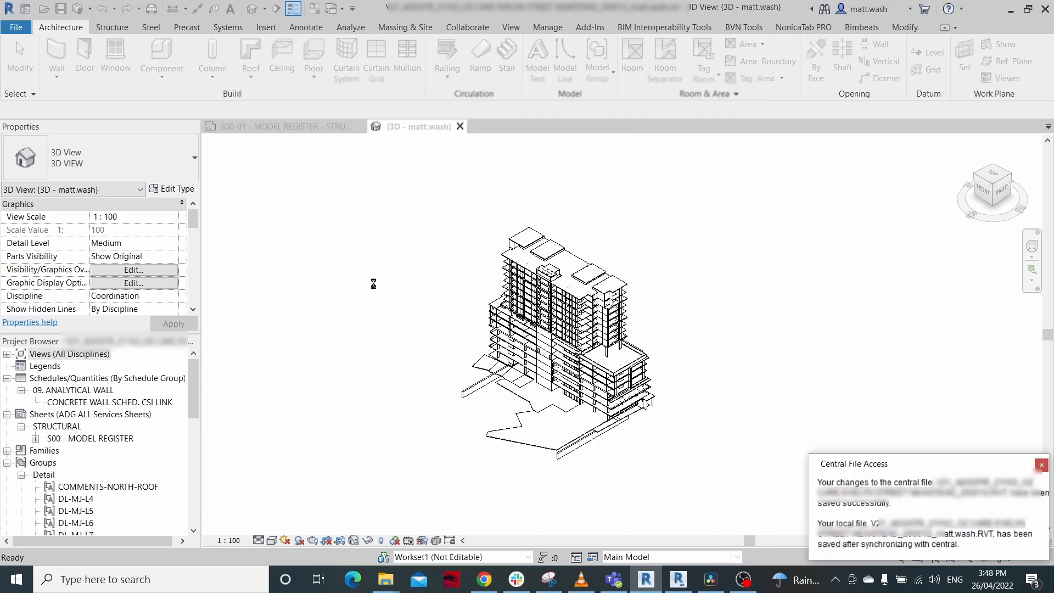
Return to Discover in Chrome, refresh the Synch search over the last 10 minutes and dismiss the Slack alert notifications.
{"action": "left_click", "coordinate": [484, 580]}
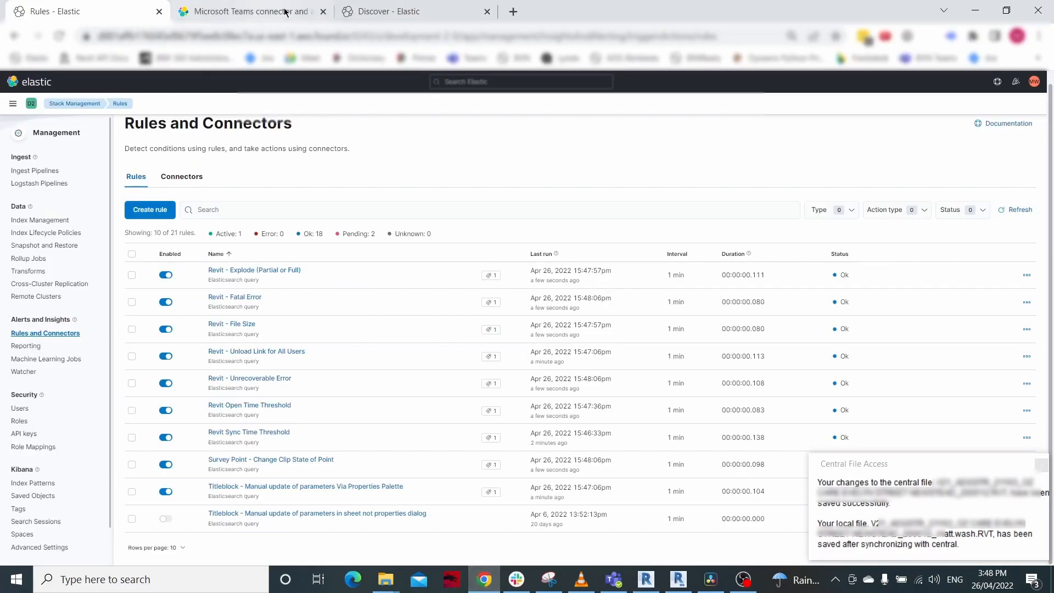
{"action": "left_click", "coordinate": [385, 12]}
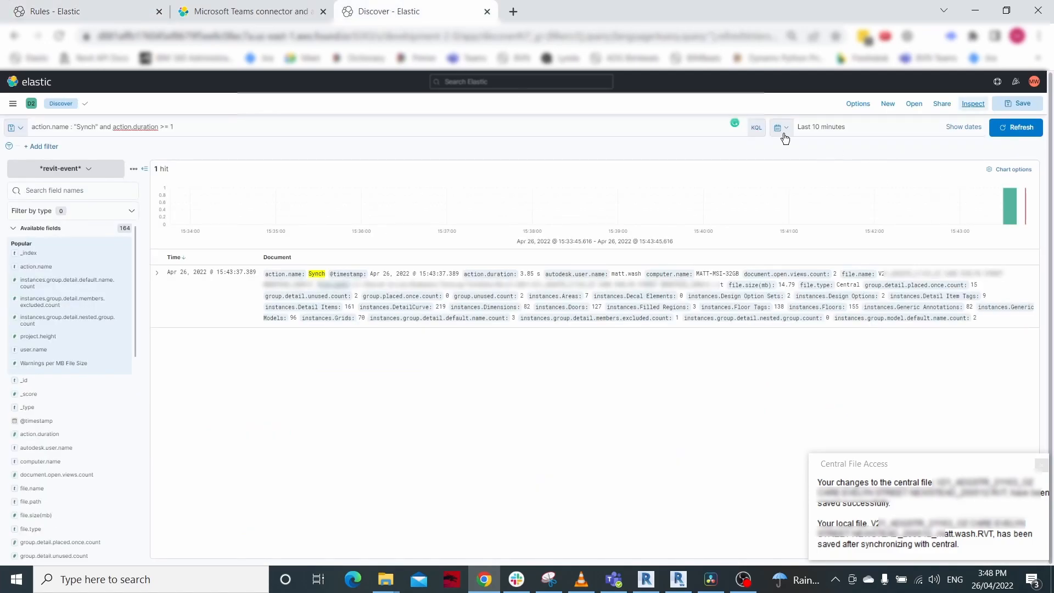
{"action": "left_click", "coordinate": [1015, 127]}
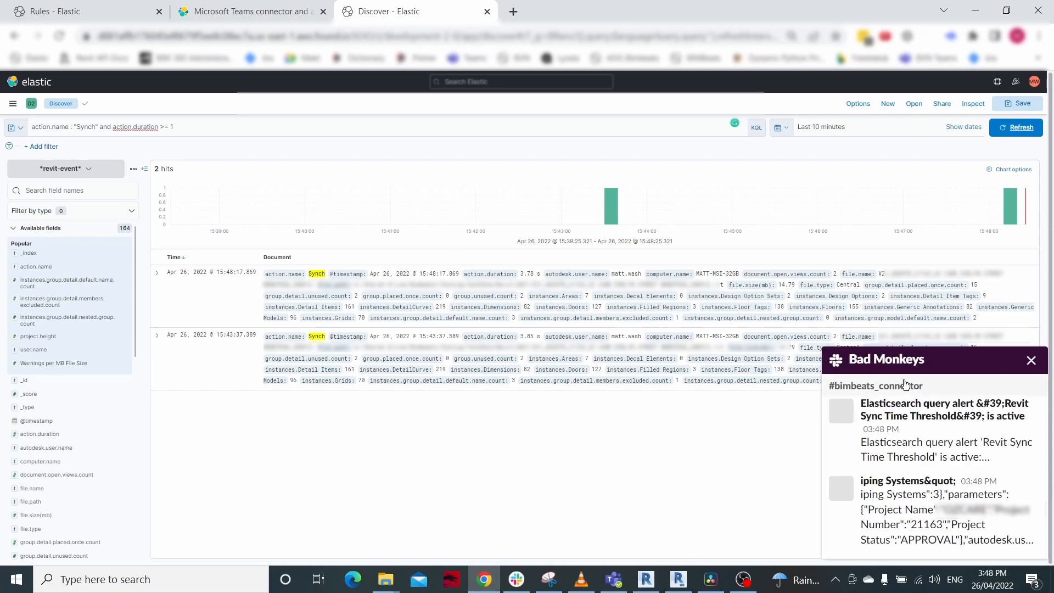
{"action": "left_click", "coordinate": [1031, 360]}
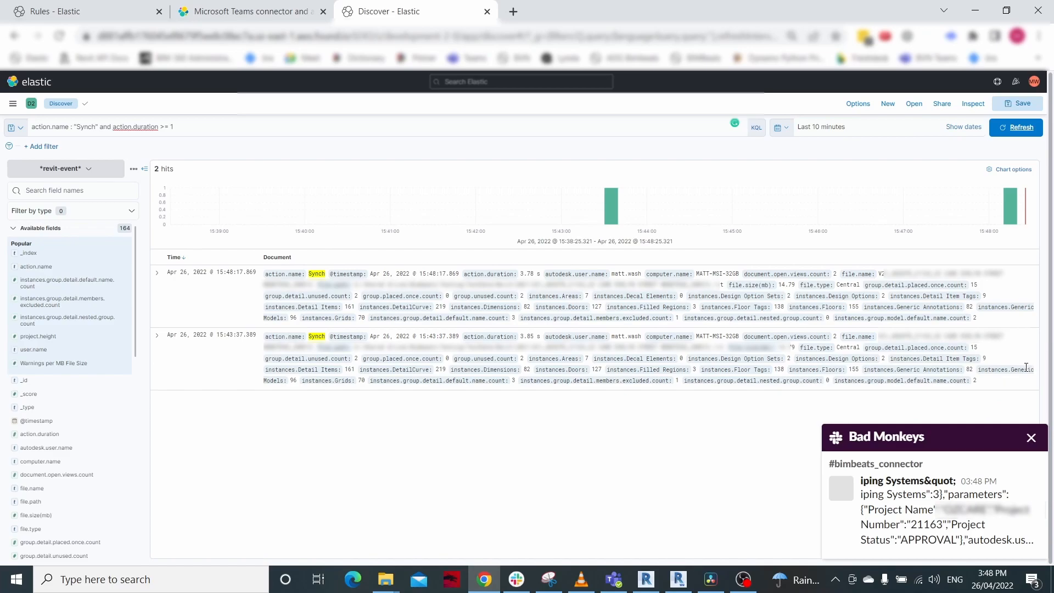
{"action": "left_click", "coordinate": [1031, 438]}
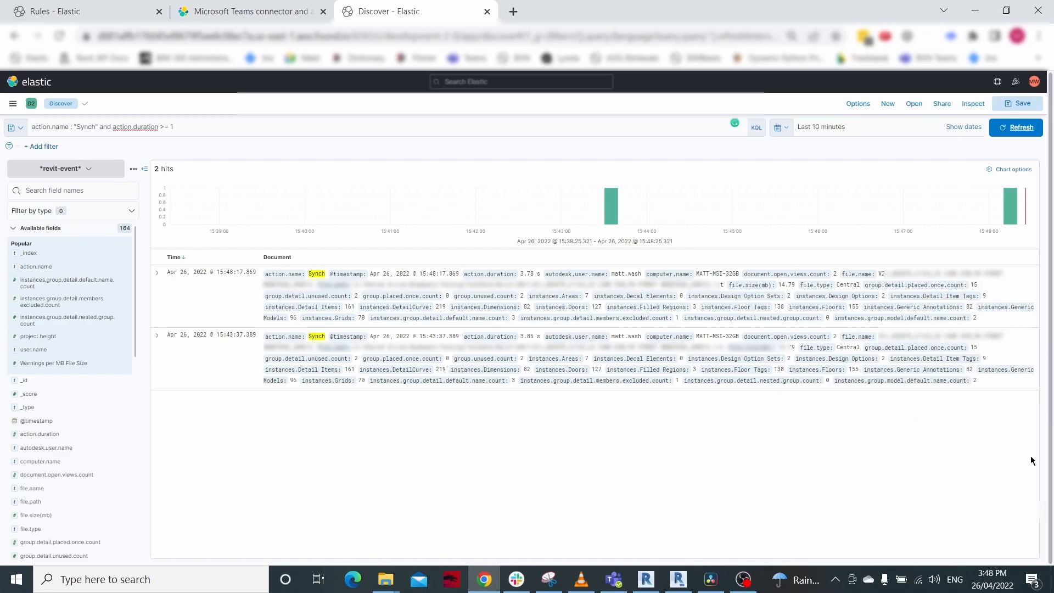
Switch to Microsoft Teams to view the alert post in the General channel, and go back to Revit.
{"action": "left_click", "coordinate": [614, 580]}
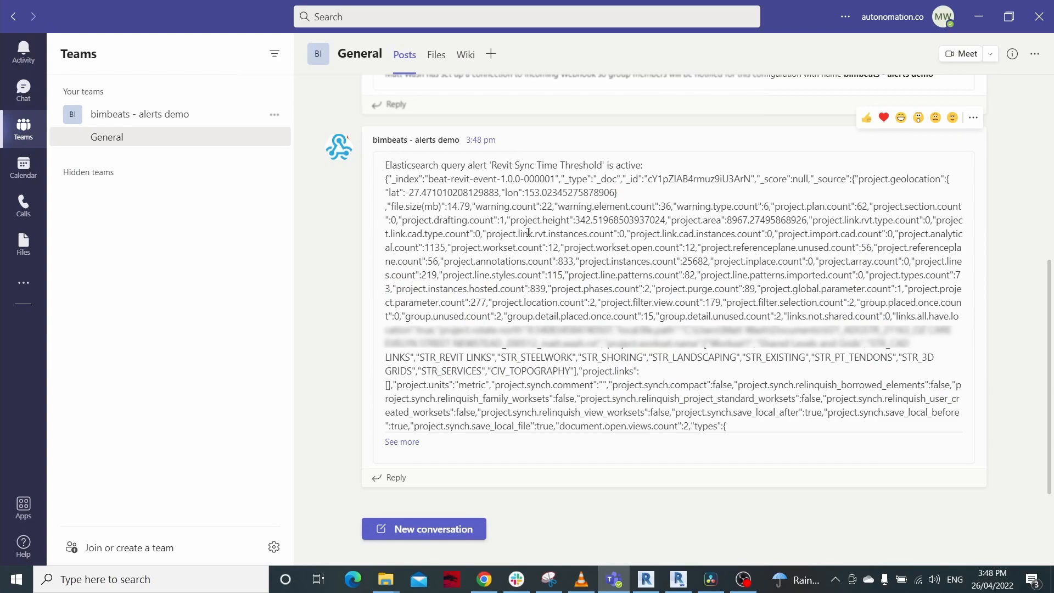
{"action": "mouse_move", "coordinate": [647, 579]}
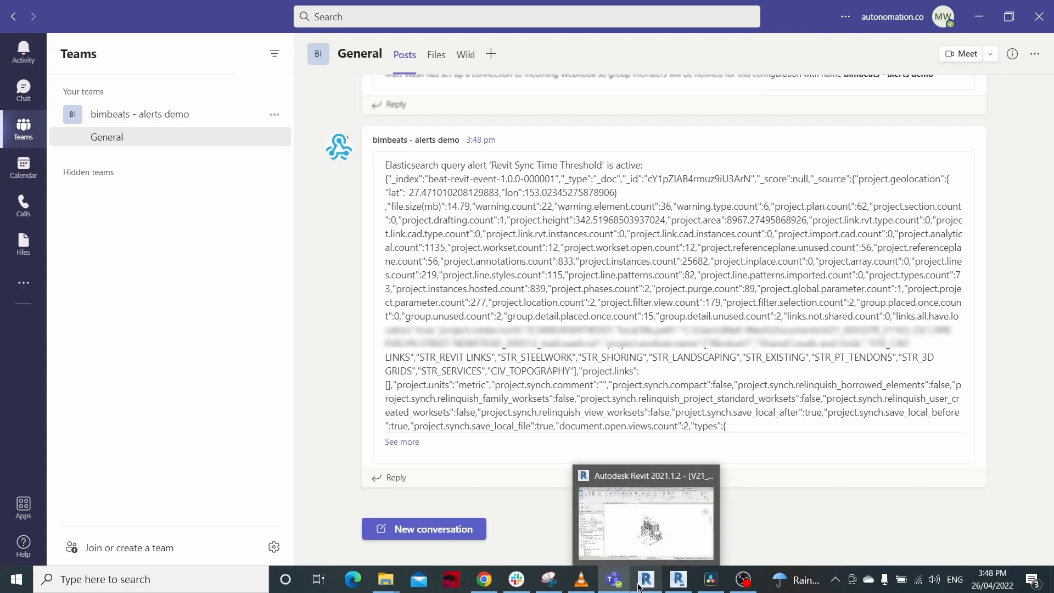
{"action": "left_click", "coordinate": [628, 477]}
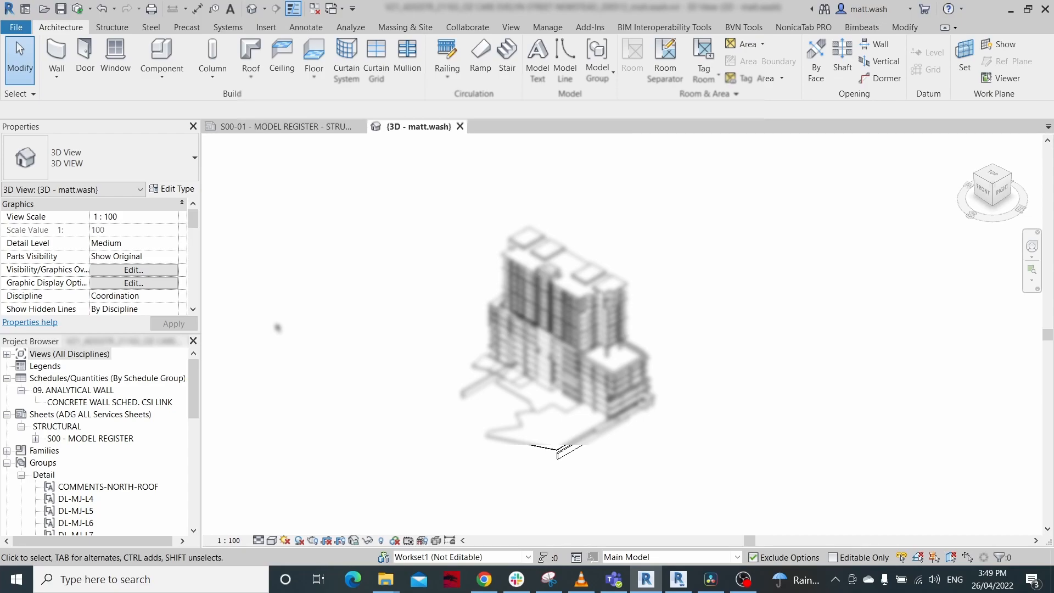
Return to Discover in Chrome, inspect the Synch search's request and select its query code through the action.name and action.duration filters.
{"action": "left_click", "coordinate": [484, 582]}
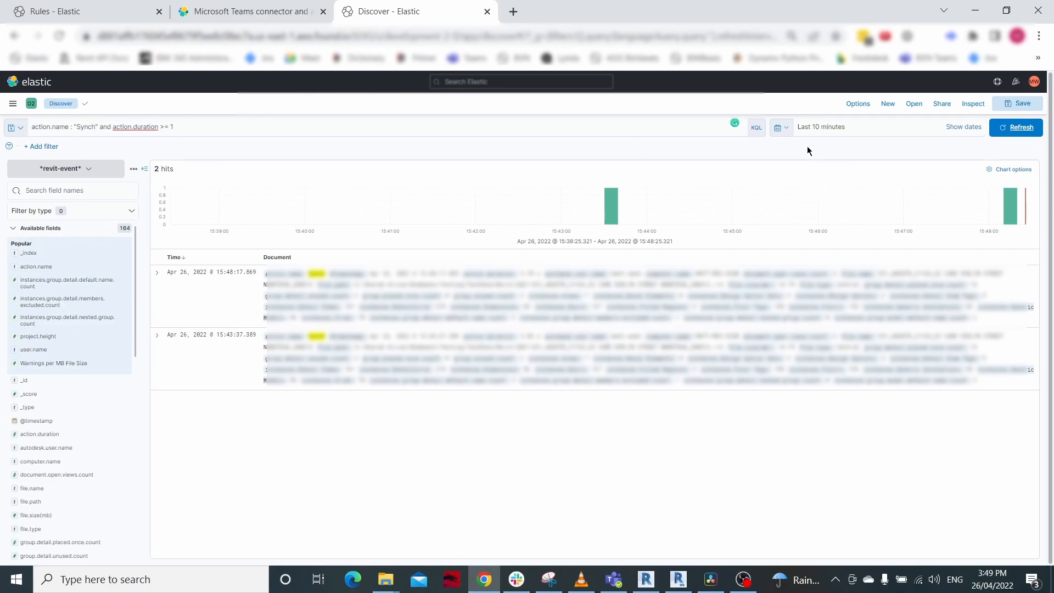
{"action": "left_click", "coordinate": [972, 105]}
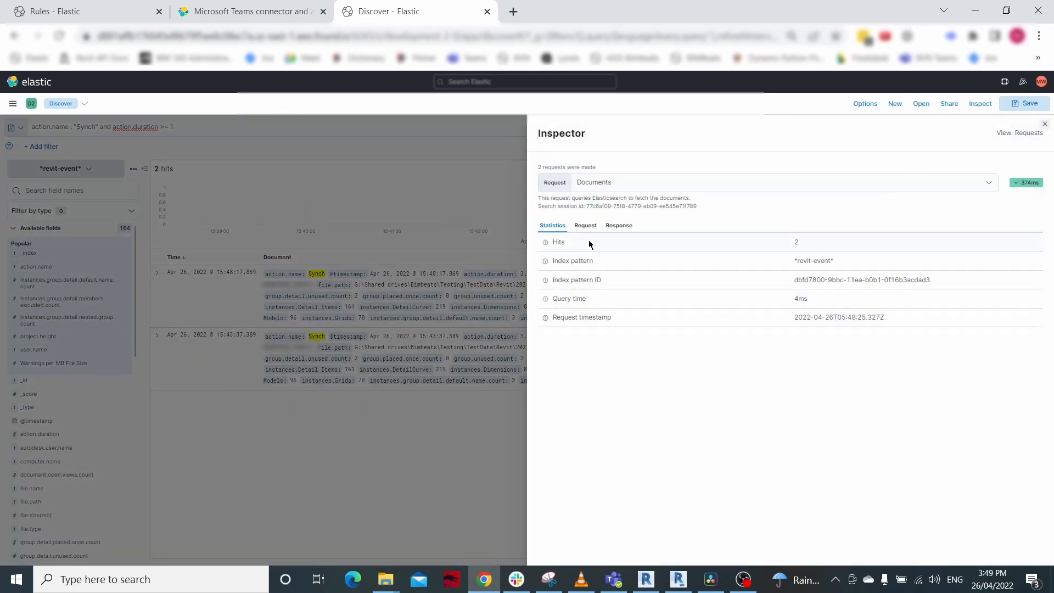
{"action": "left_click", "coordinate": [585, 226]}
{"action": "scroll", "coordinate": [634, 461], "scroll_direction": "down", "scroll_amount": 2}
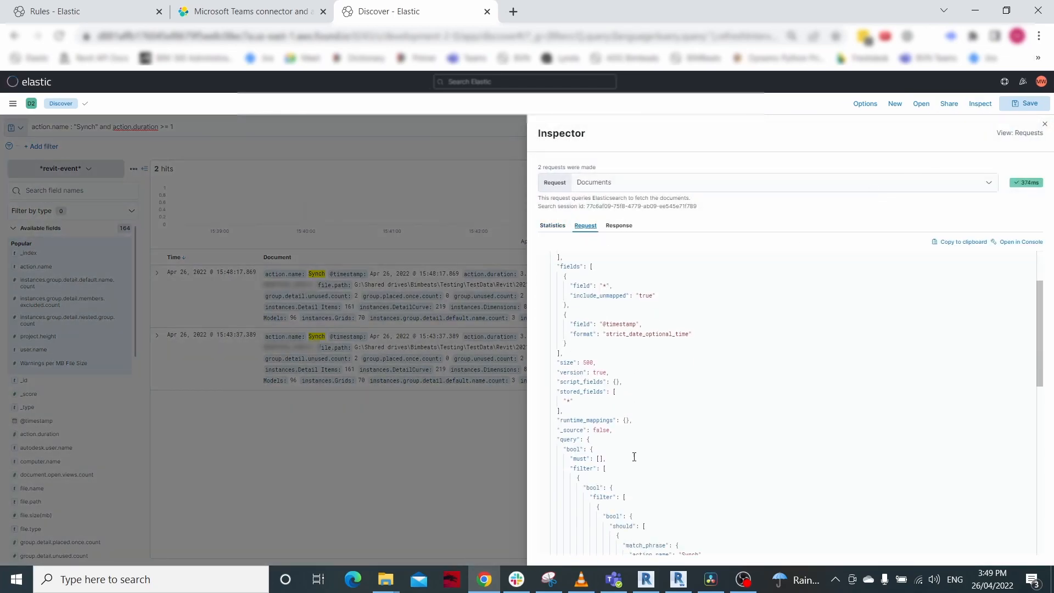
{"action": "left_click_drag", "start_coordinate": [547, 441], "coordinate": [610, 492]}
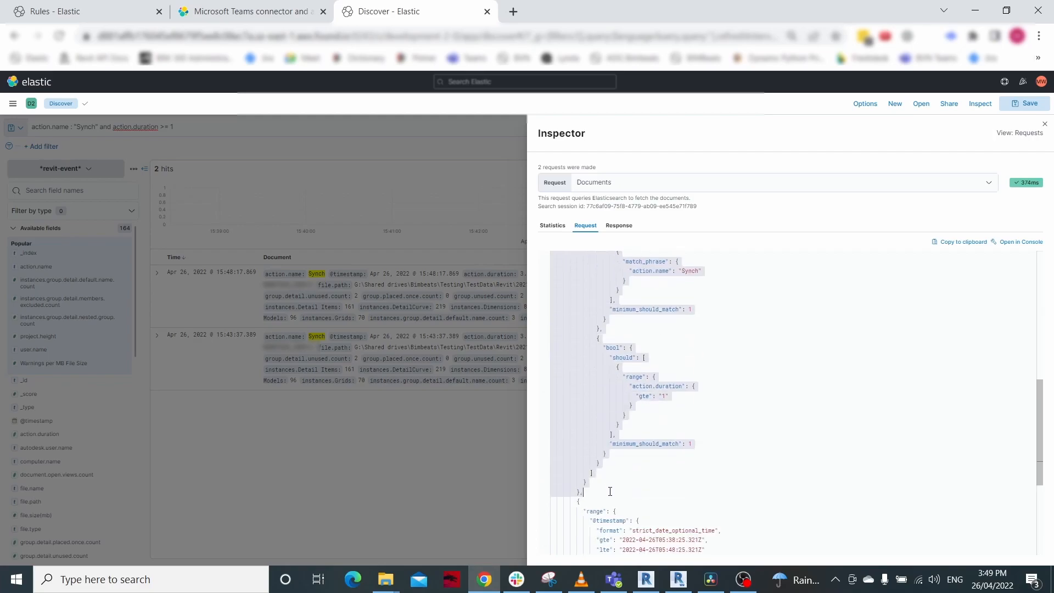
Return to the Rules and Connectors page and start a new rule with the Elasticsearch query rule type.
{"action": "left_click", "coordinate": [72, 12]}
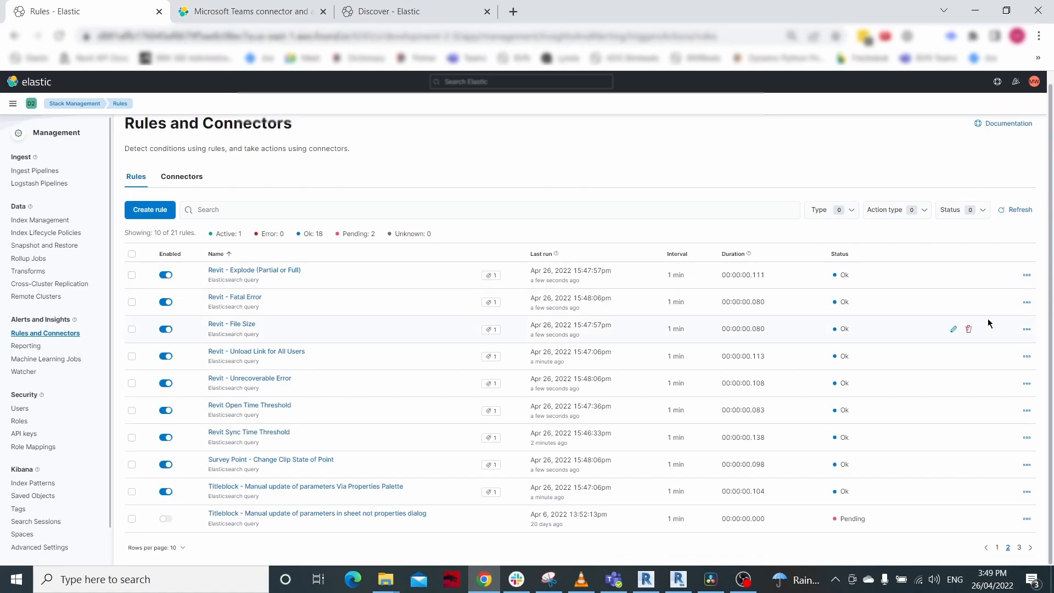
{"action": "left_click", "coordinate": [954, 465]}
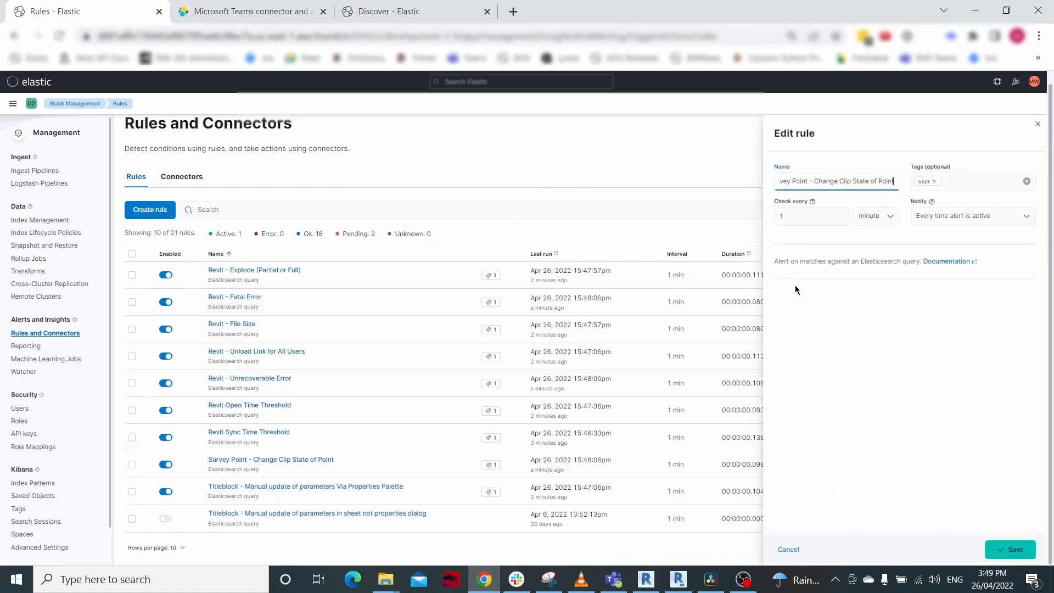
{"action": "left_click", "coordinate": [1038, 124]}
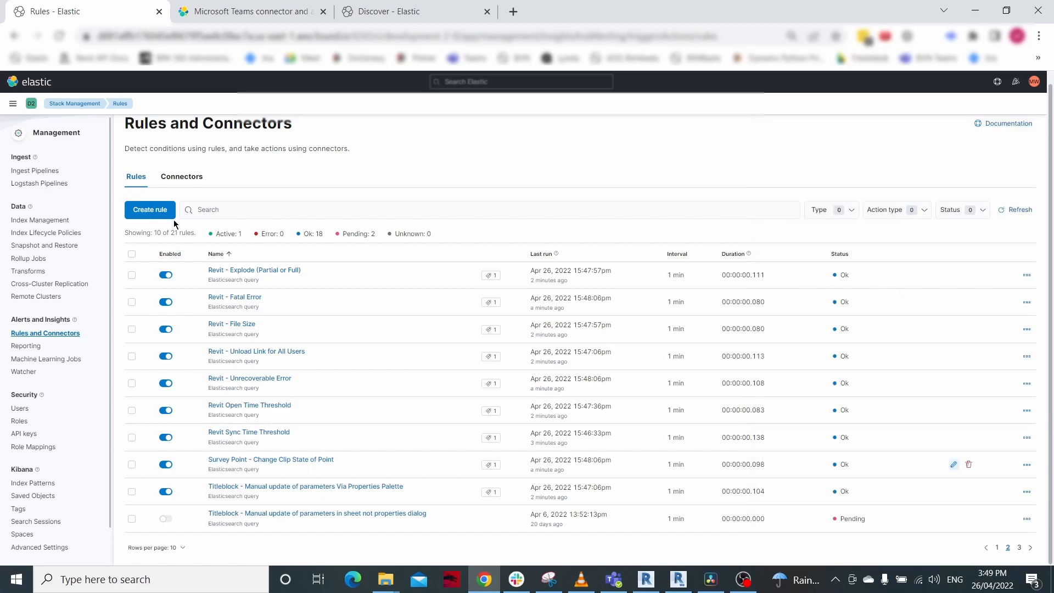
{"action": "left_click", "coordinate": [142, 212]}
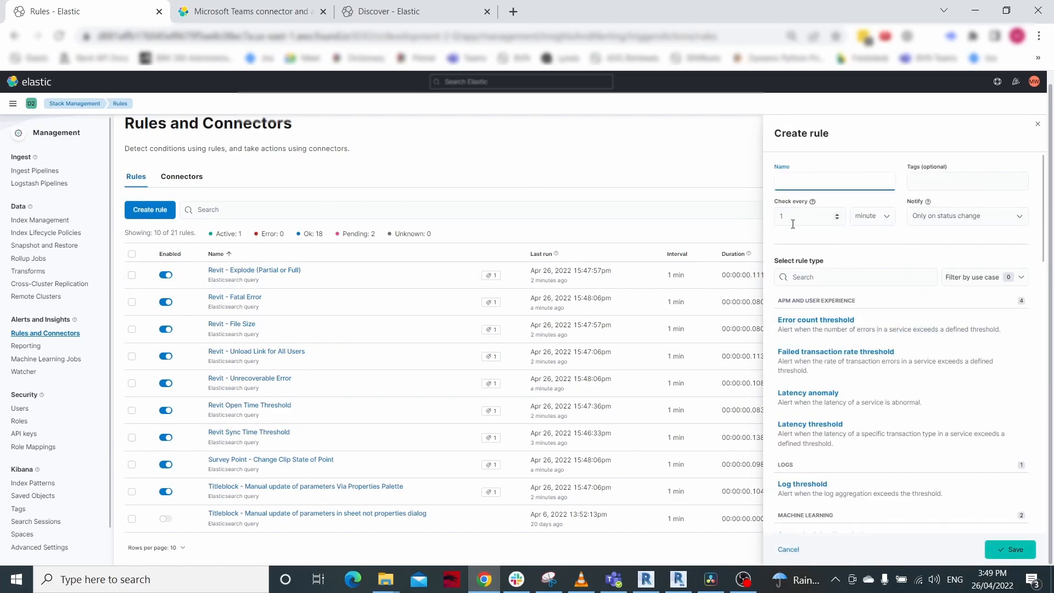
{"action": "scroll", "coordinate": [865, 297], "scroll_direction": "down", "scroll_amount": 1}
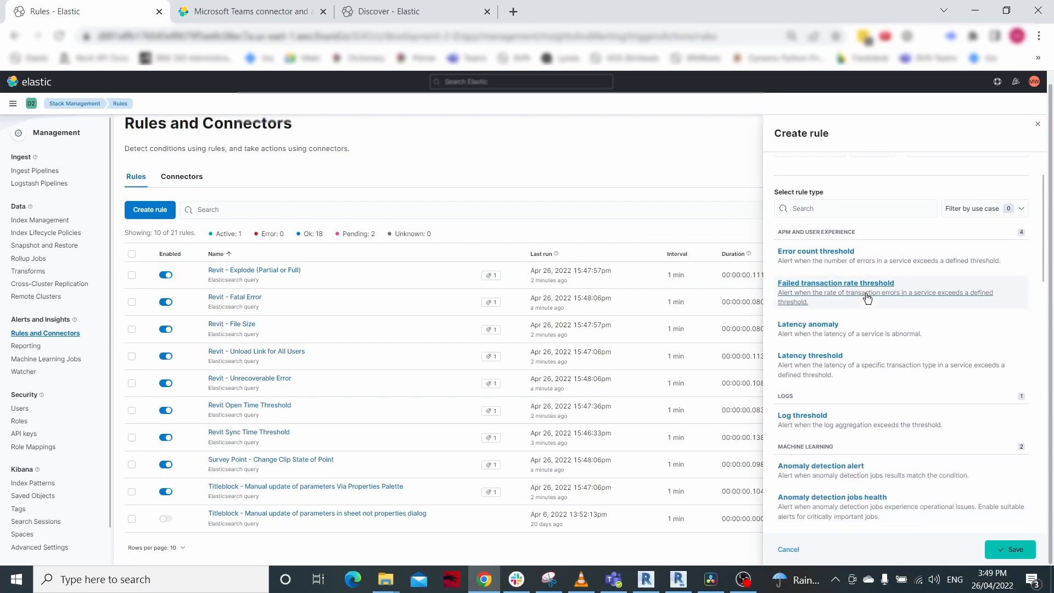
{"action": "scroll", "coordinate": [870, 307], "scroll_direction": "down", "scroll_amount": 2}
{"action": "scroll", "coordinate": [873, 392], "scroll_direction": "down", "scroll_amount": 2}
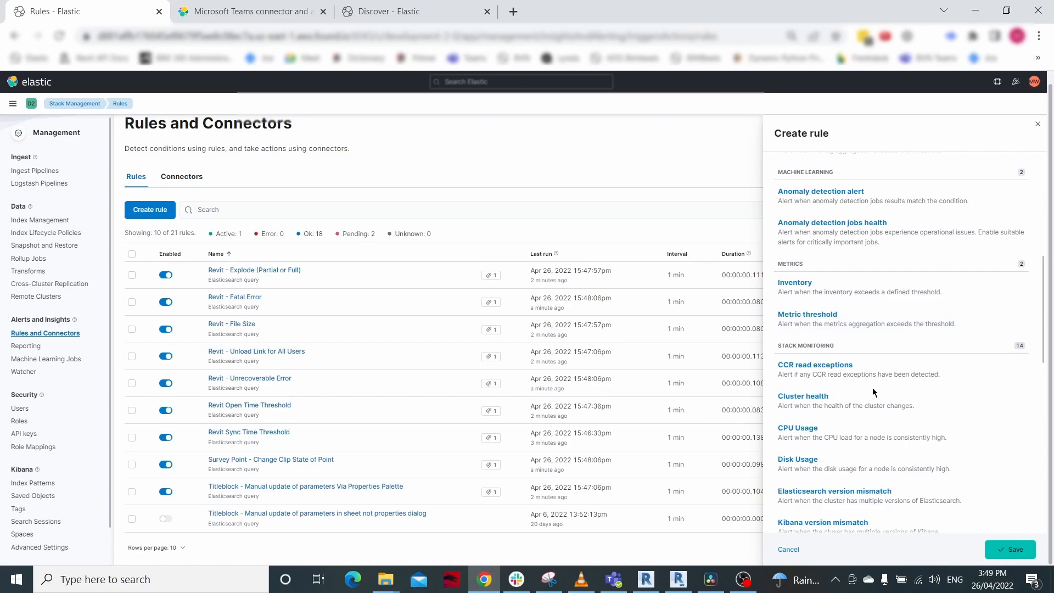
{"action": "scroll", "coordinate": [873, 392], "scroll_direction": "down", "scroll_amount": 2}
{"action": "scroll", "coordinate": [859, 378], "scroll_direction": "down", "scroll_amount": 1}
{"action": "scroll", "coordinate": [860, 378], "scroll_direction": "down", "scroll_amount": 5}
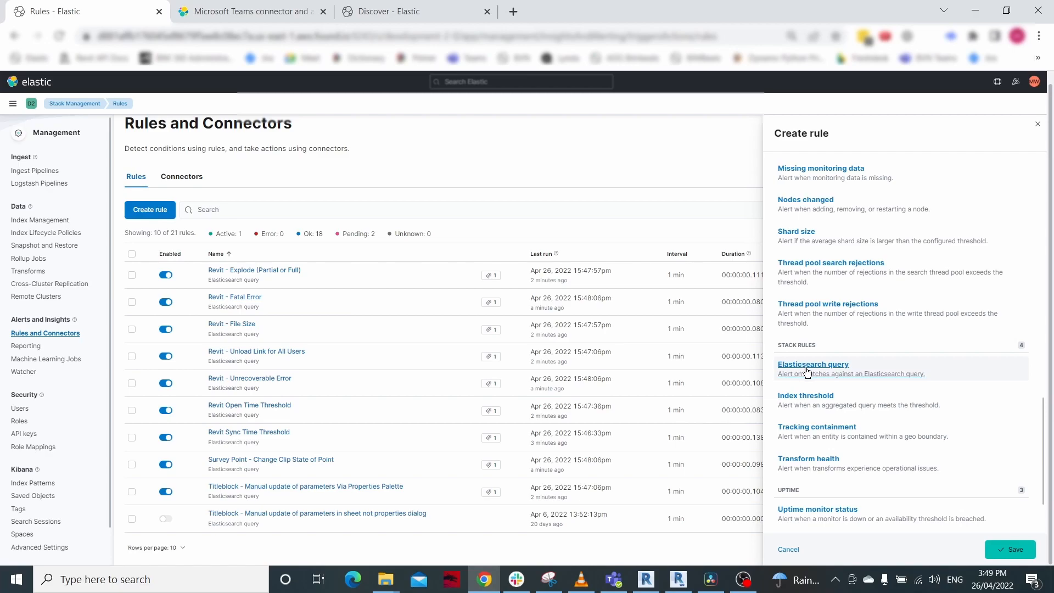
{"action": "left_click", "coordinate": [806, 365]}
Select the default match_all query code in the new rule's Elasticsearch query definition.
{"action": "scroll", "coordinate": [864, 288], "scroll_direction": "up", "scroll_amount": 5}
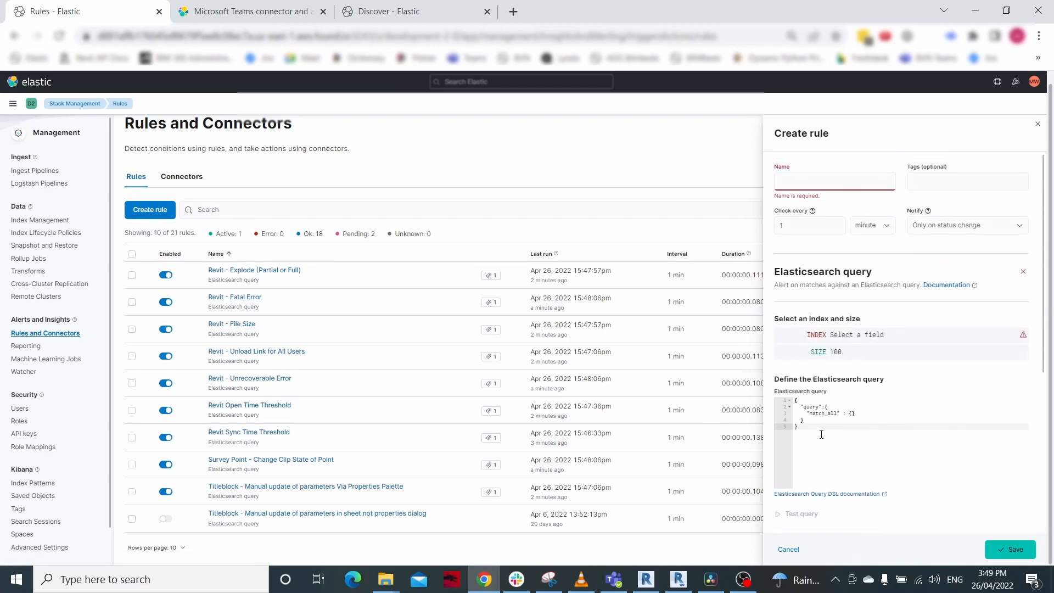
{"action": "left_click_drag", "start_coordinate": [801, 427], "coordinate": [768, 394]}
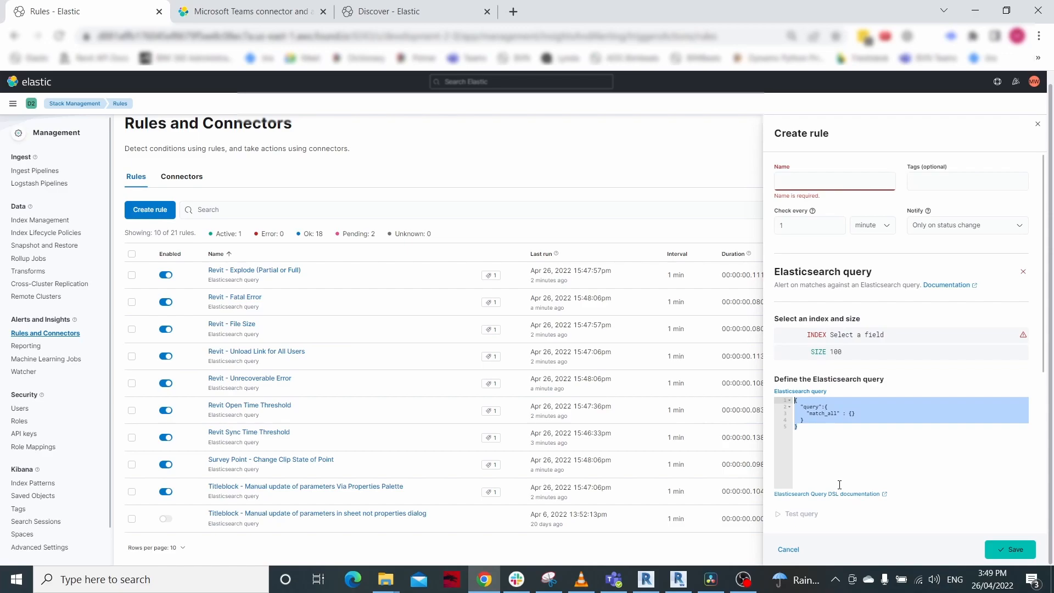